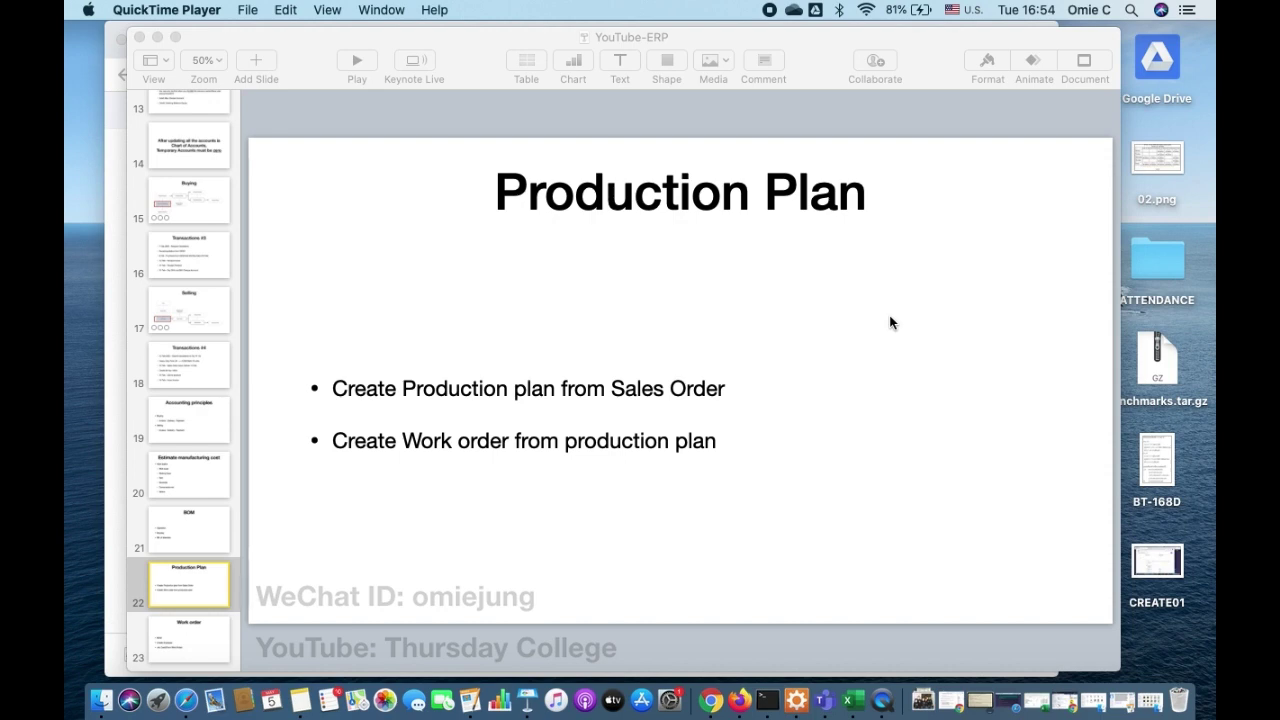
Switch from the Keynote Production Plan slide to the ERPNext home desk in Chrome
left_click(710, 700)
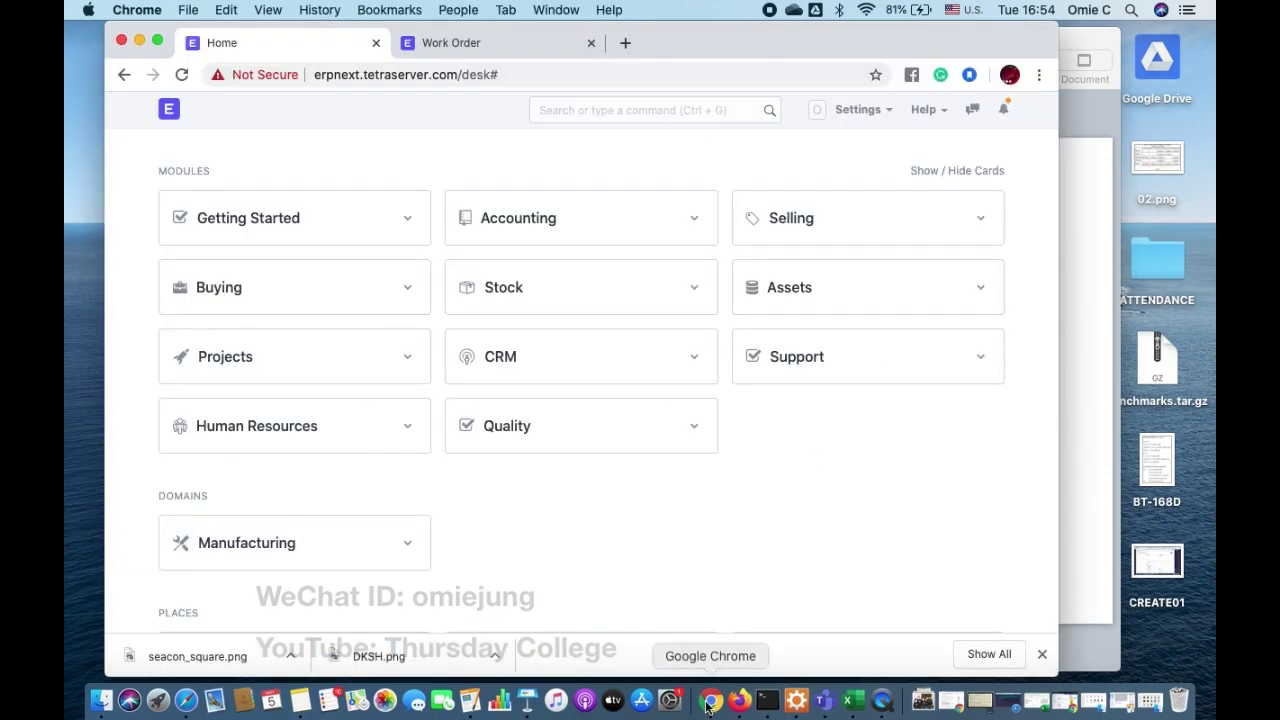
Load the ERPNext site in a new tab and switch from the storefront to the desk
left_click(624, 43)
type("erpnext.tetraserver.com")
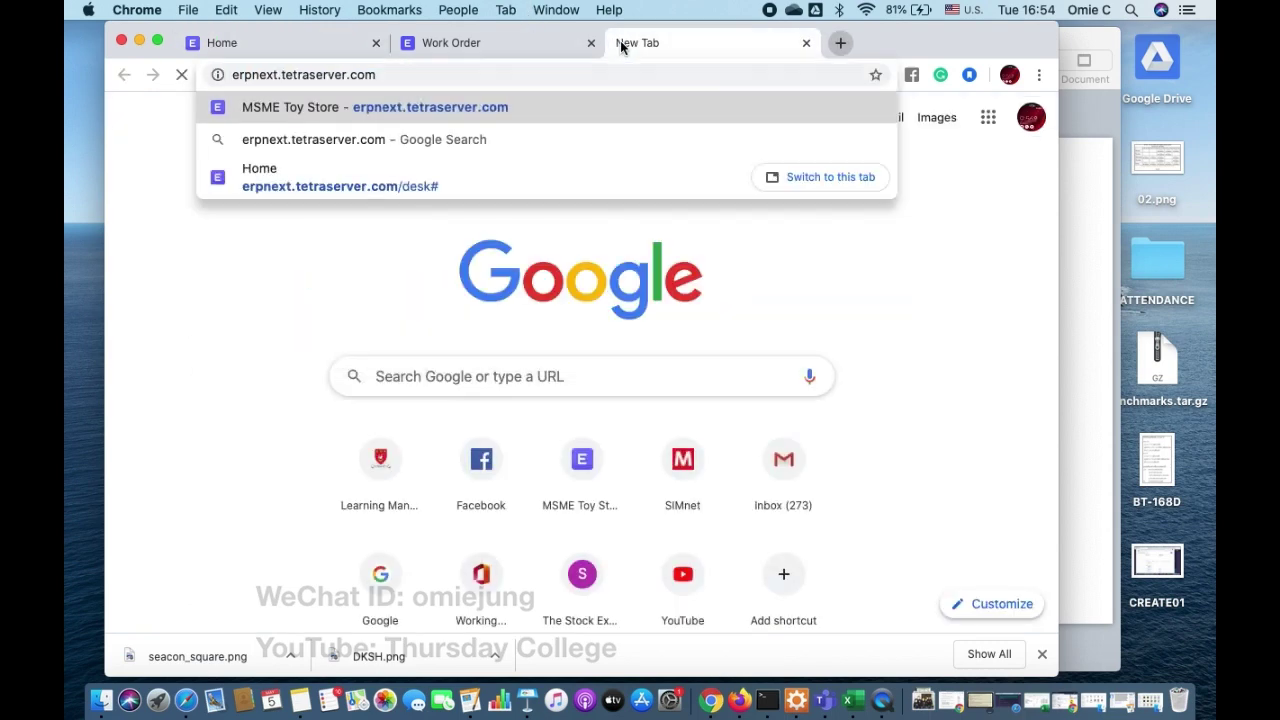
key("Return")
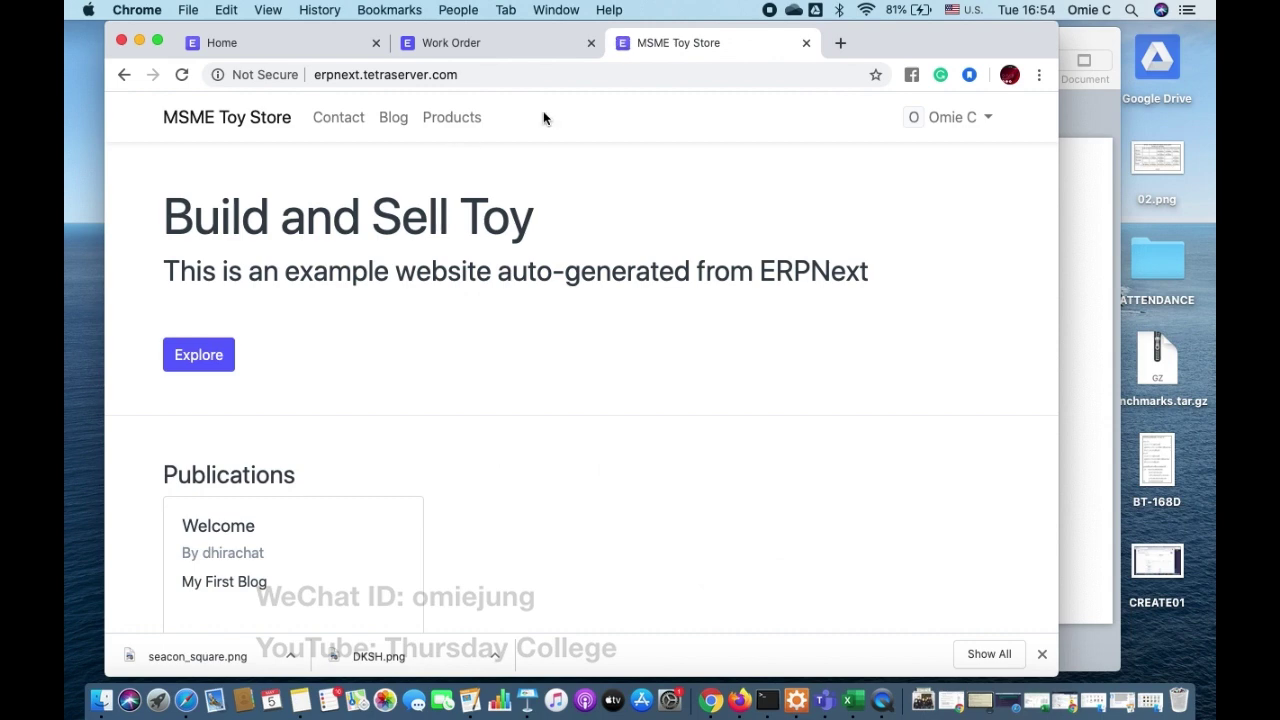
left_click(968, 120)
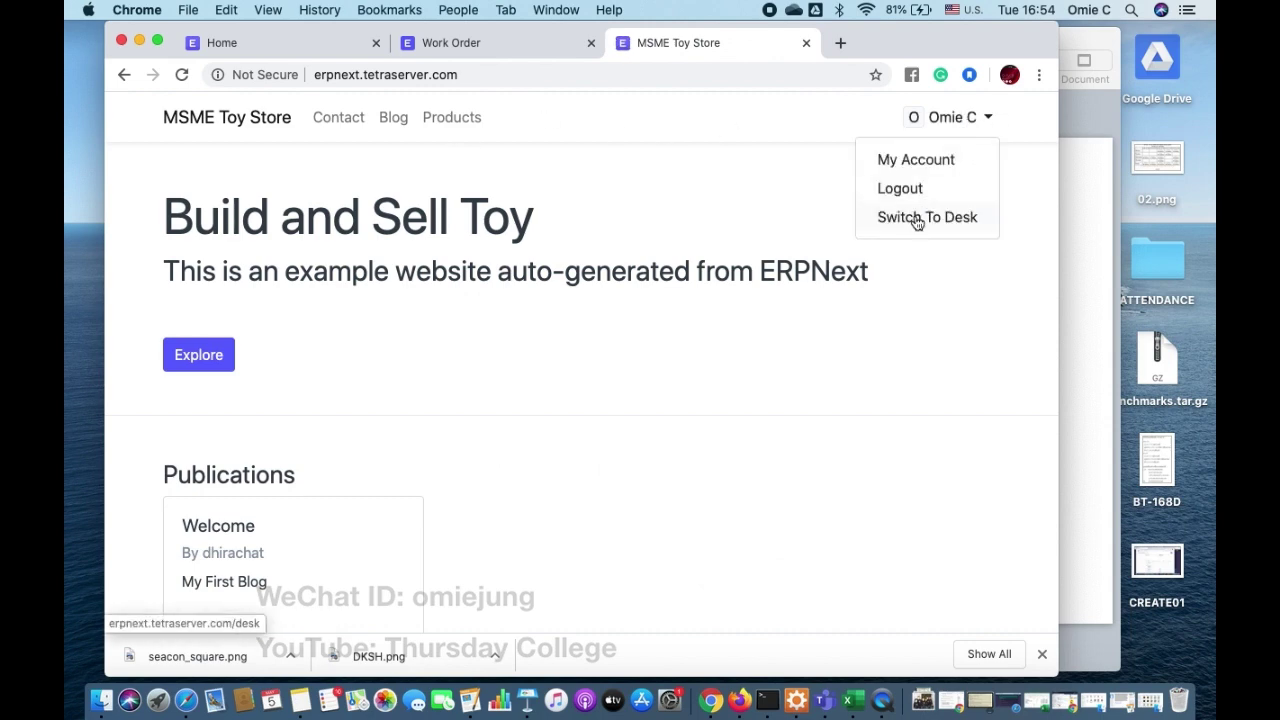
left_click(916, 218)
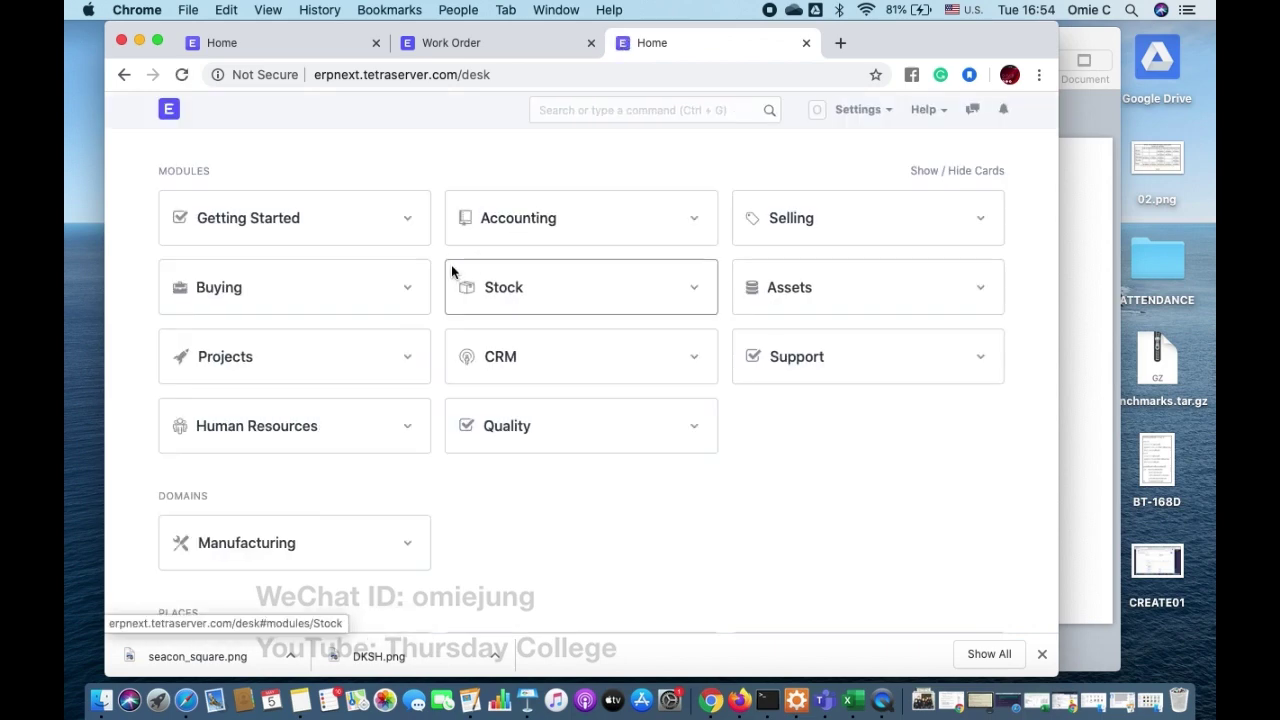
Open the Seacon Square sales order from Selling and scroll to its 20-unit MOC6604 line
left_click(787, 224)
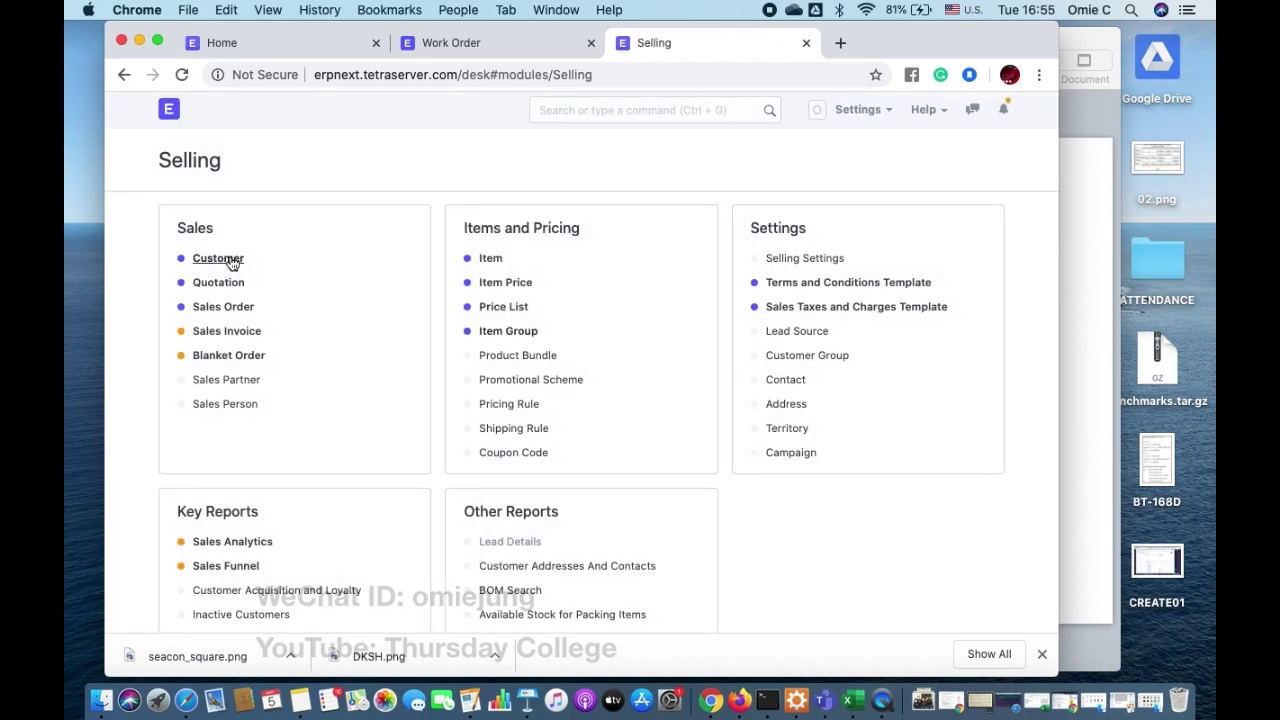
left_click(222, 311)
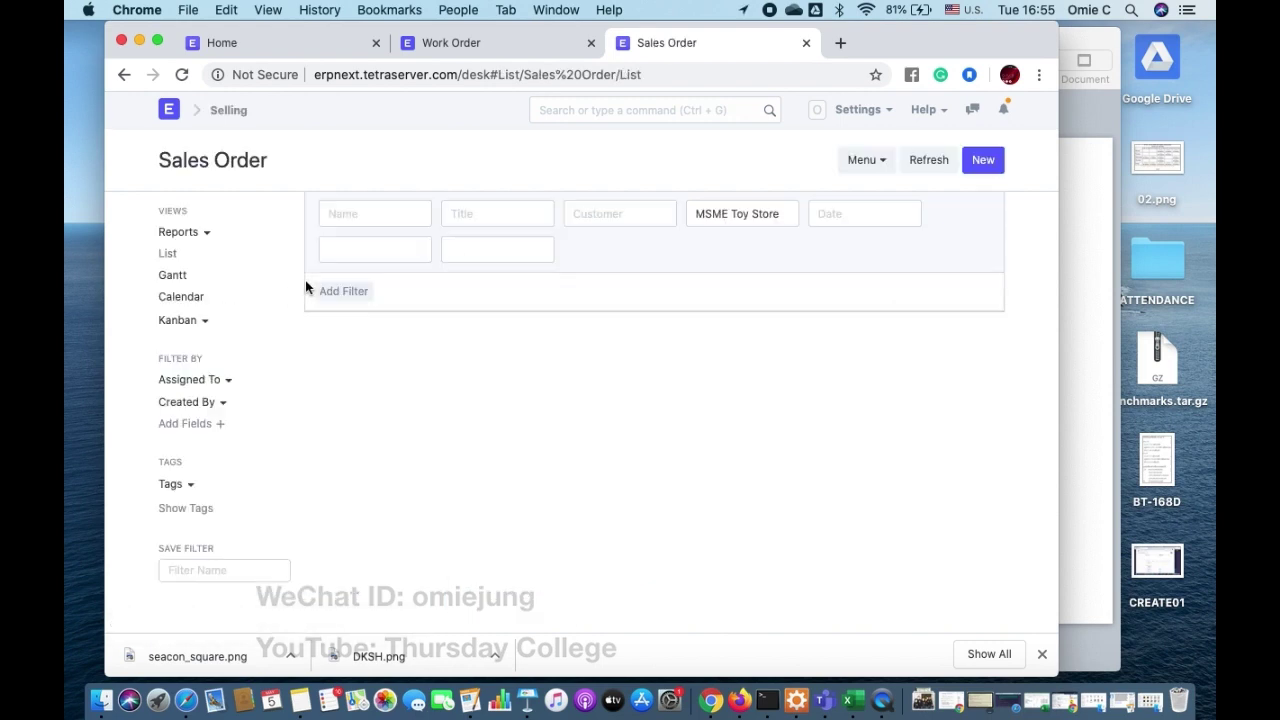
left_click(395, 366)
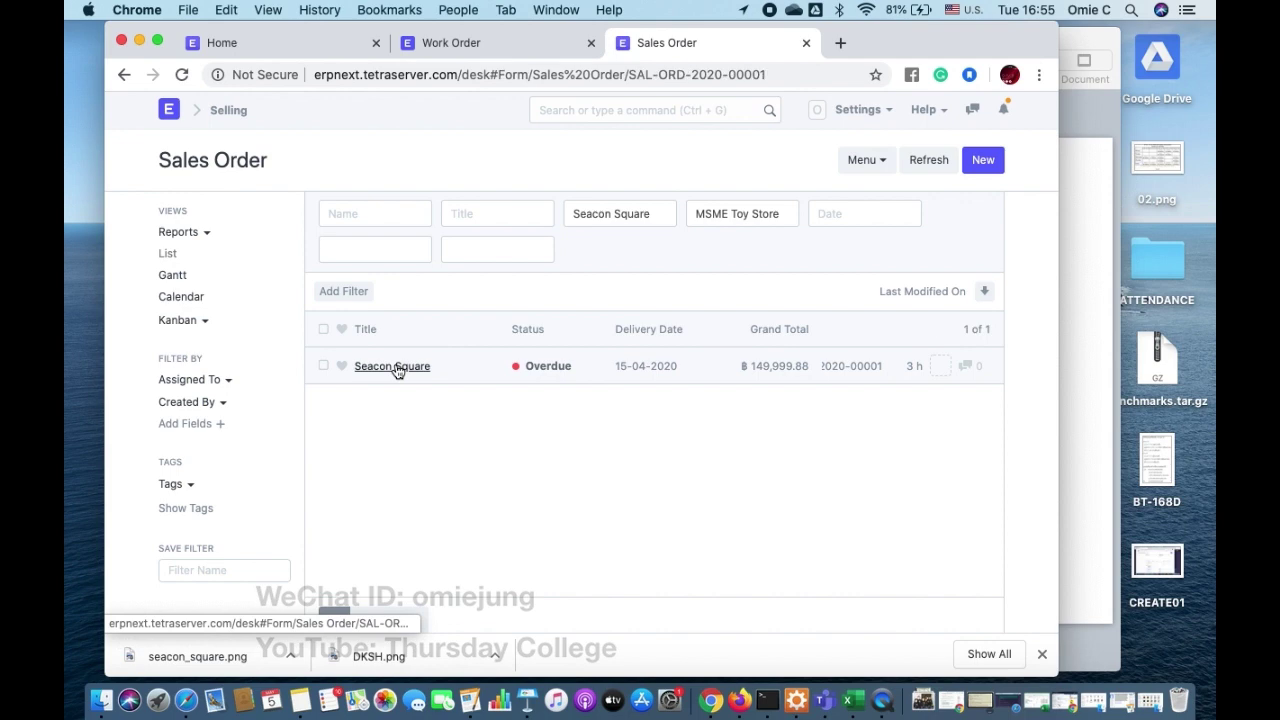
scroll(560, 400, "down", 5)
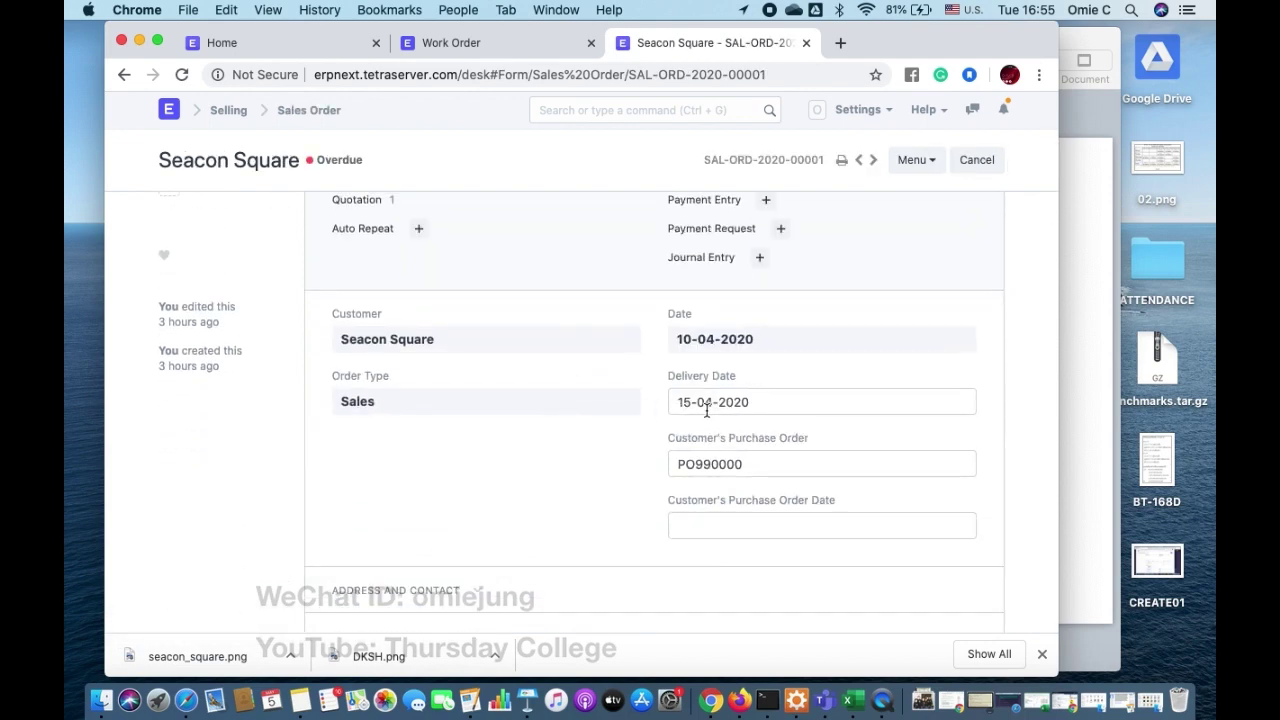
scroll(592, 437, "down", 8)
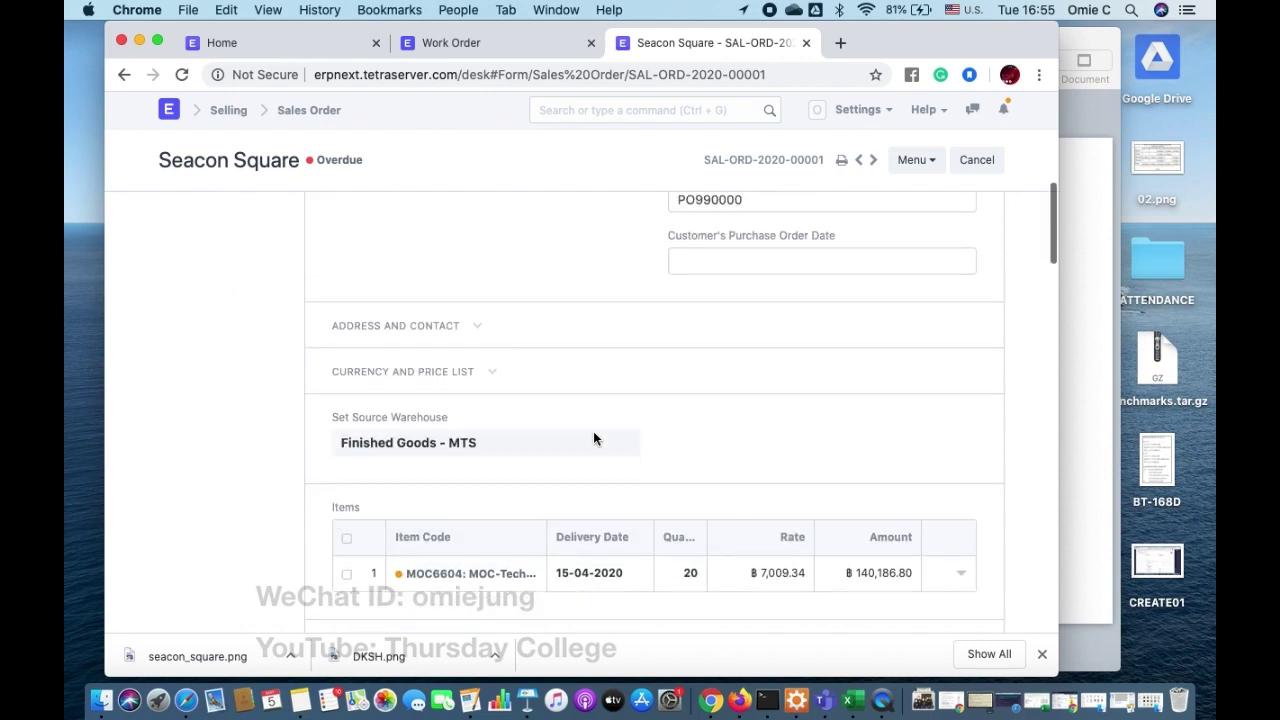
scroll(593, 437, "down", 1)
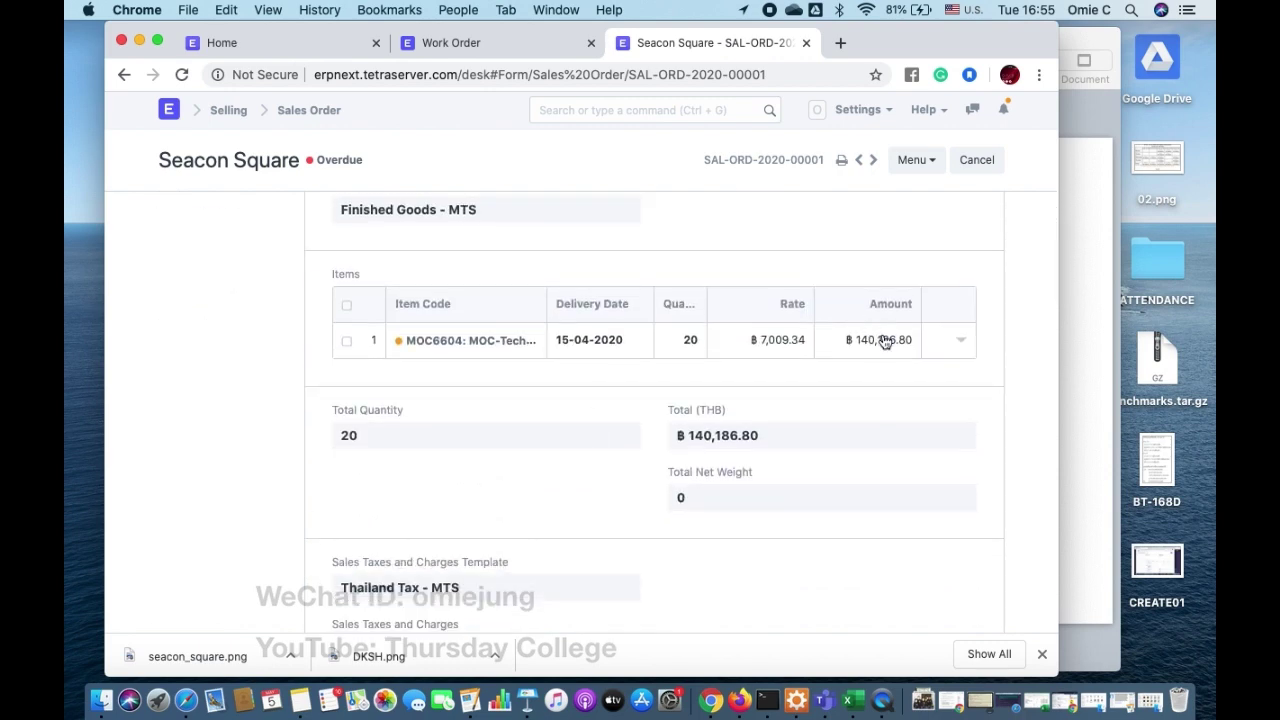
left_click(961, 344)
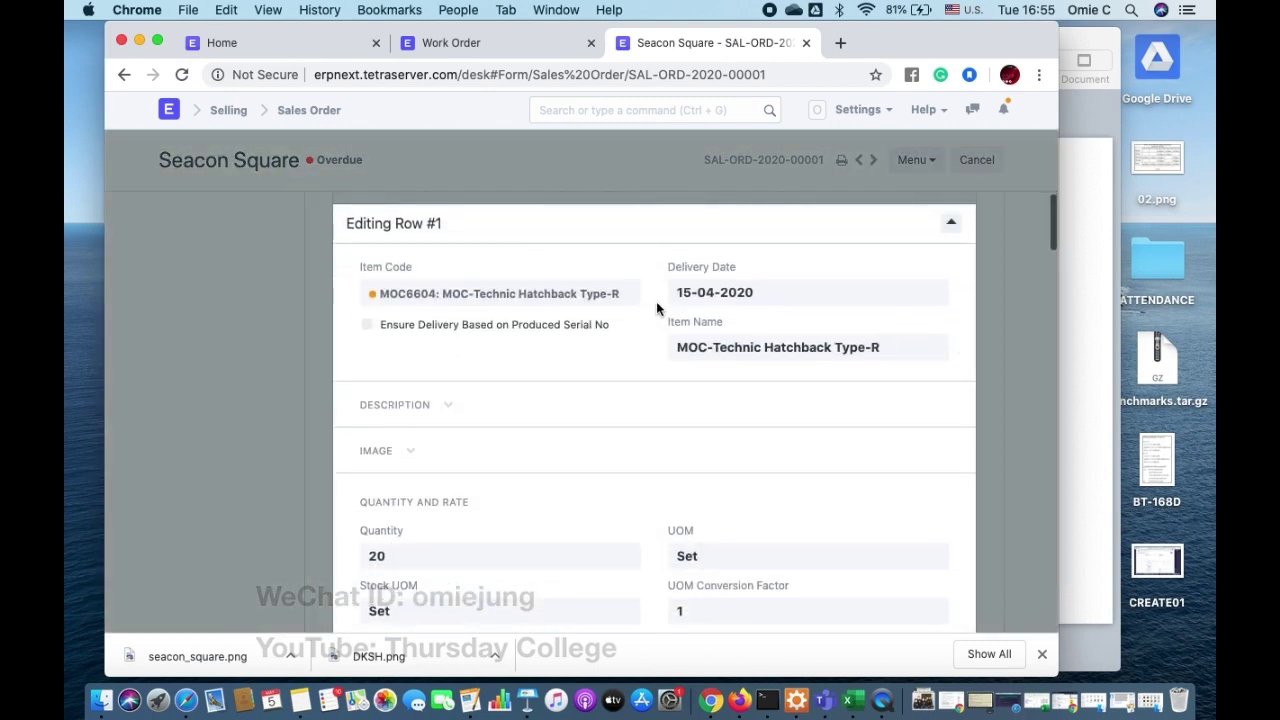
scroll(474, 521, "down", 5)
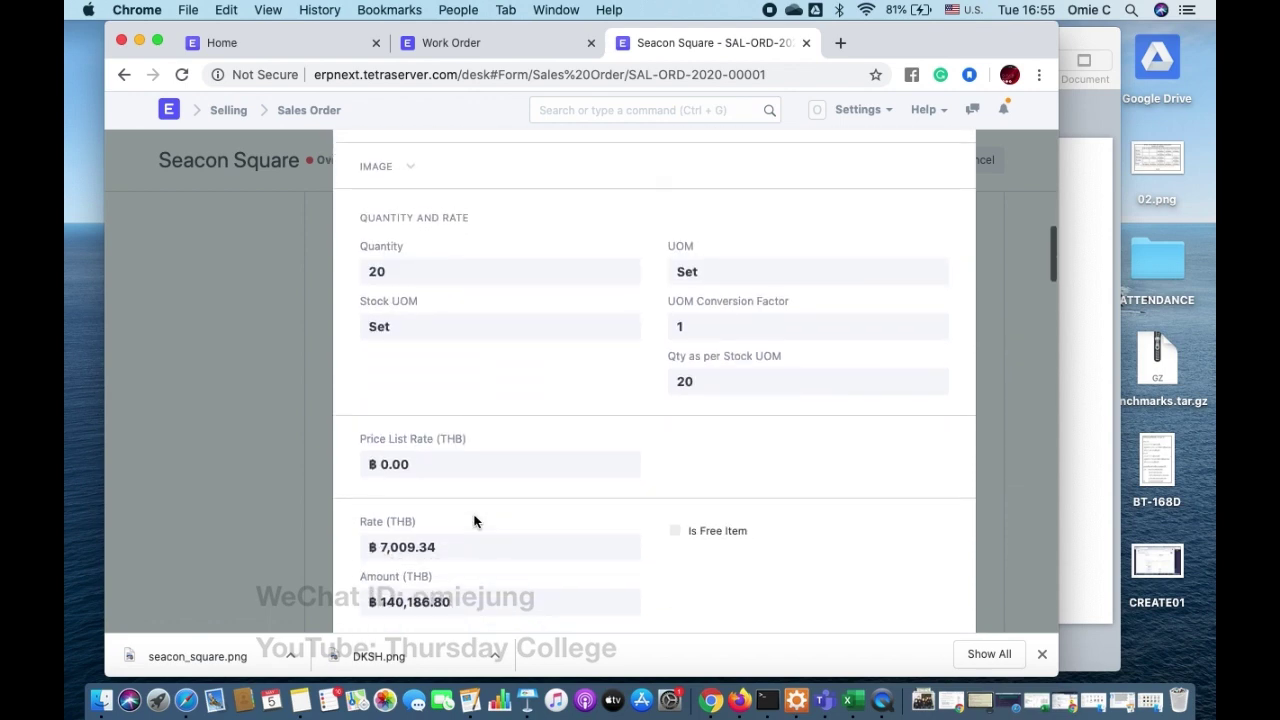
scroll(474, 521, "up", 2)
scroll(436, 345, "down", 10)
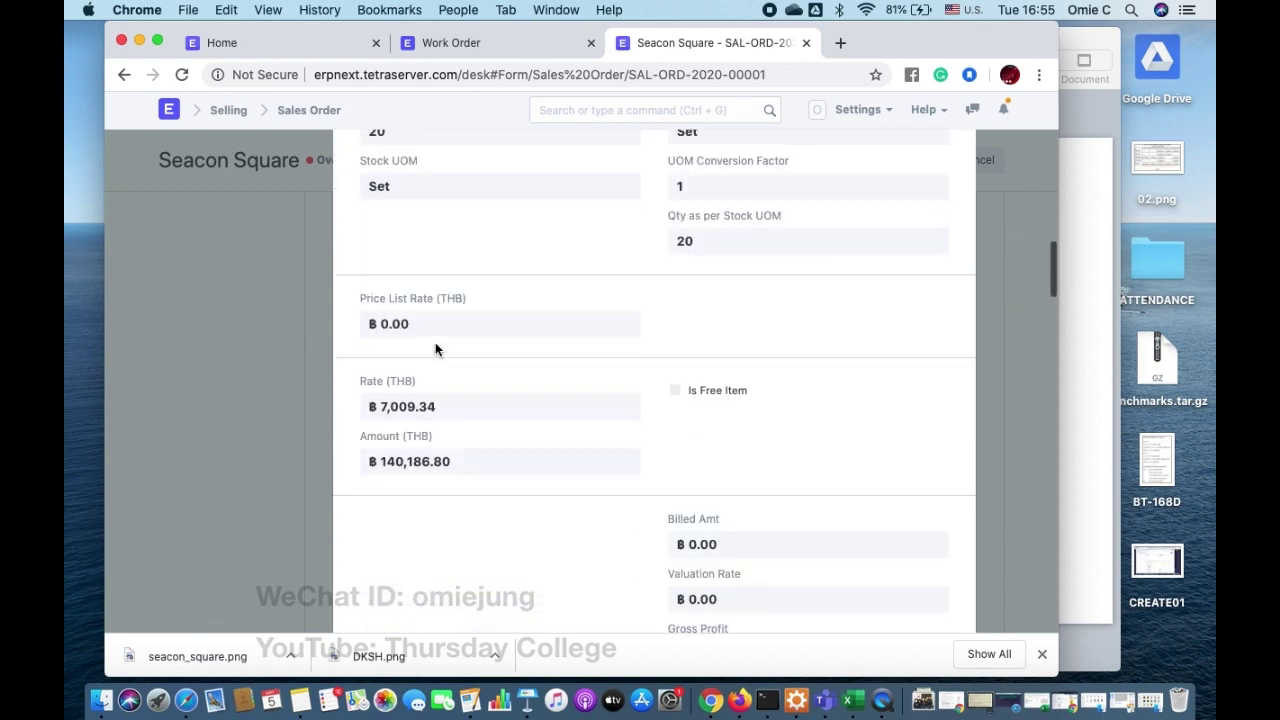
scroll(435, 342, "down", 5)
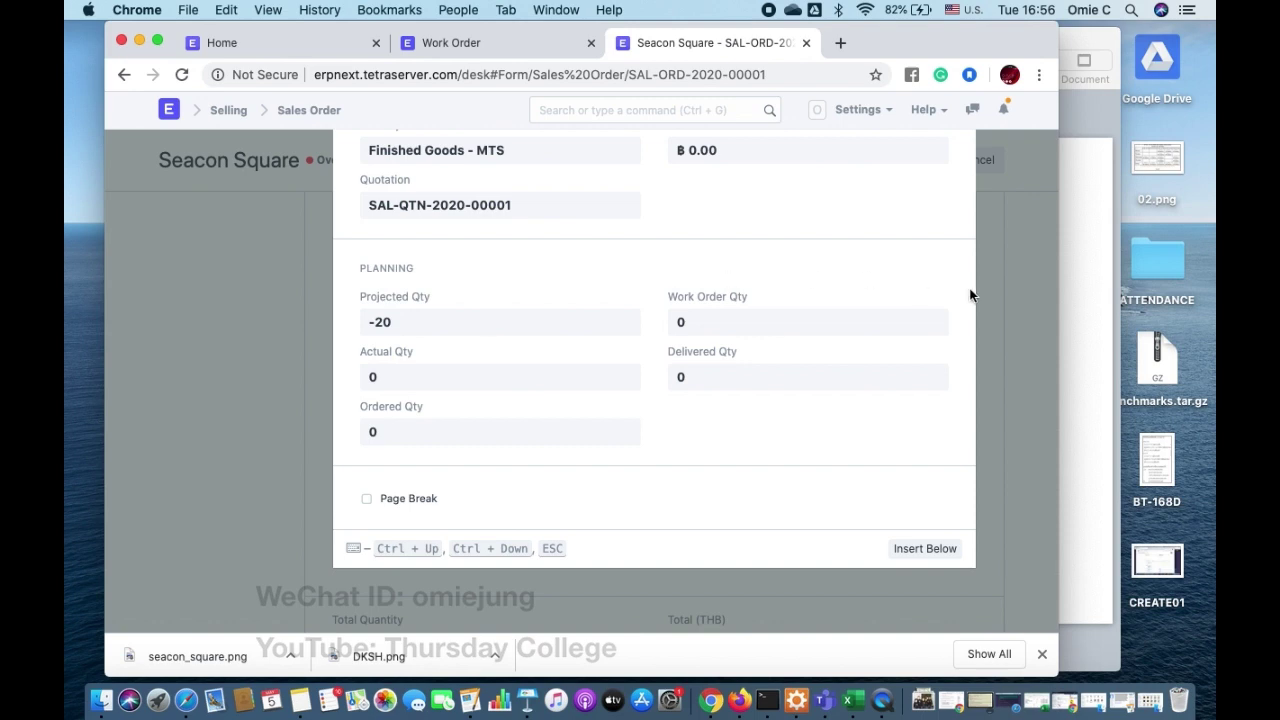
left_click(1040, 303)
scroll(853, 293, "up", 2)
scroll(853, 293, "up", 10)
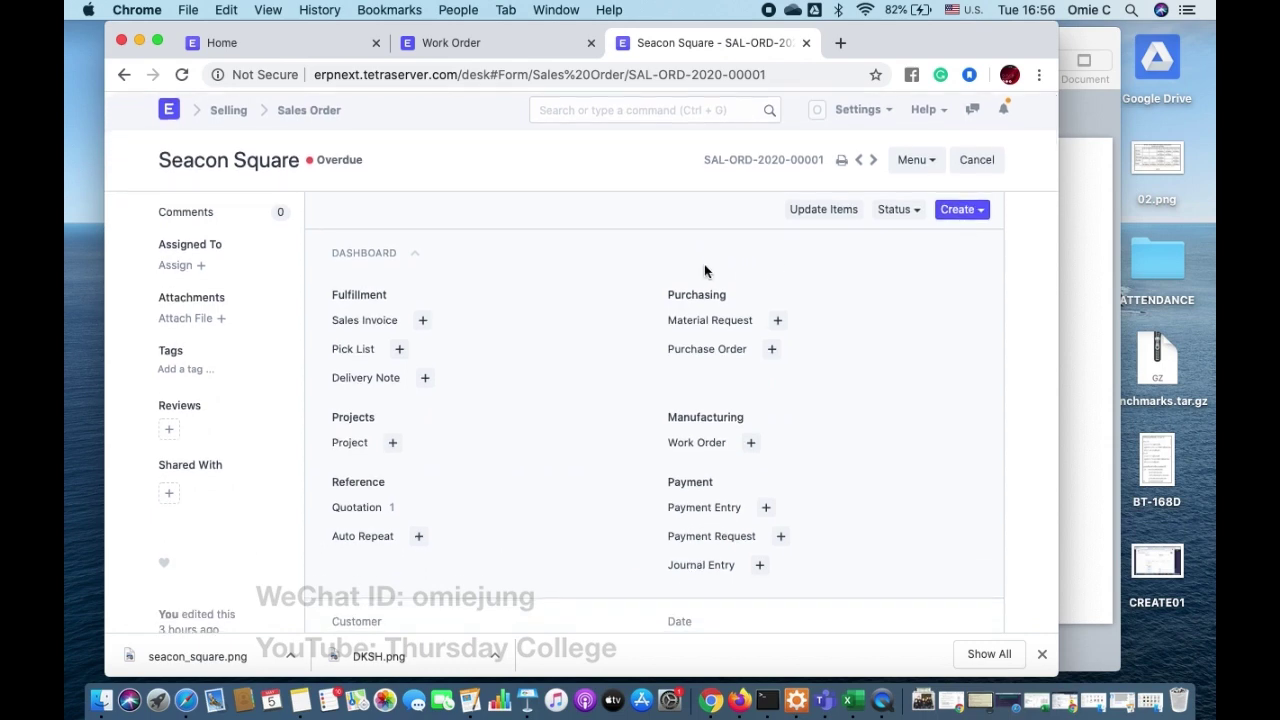
left_click(975, 210)
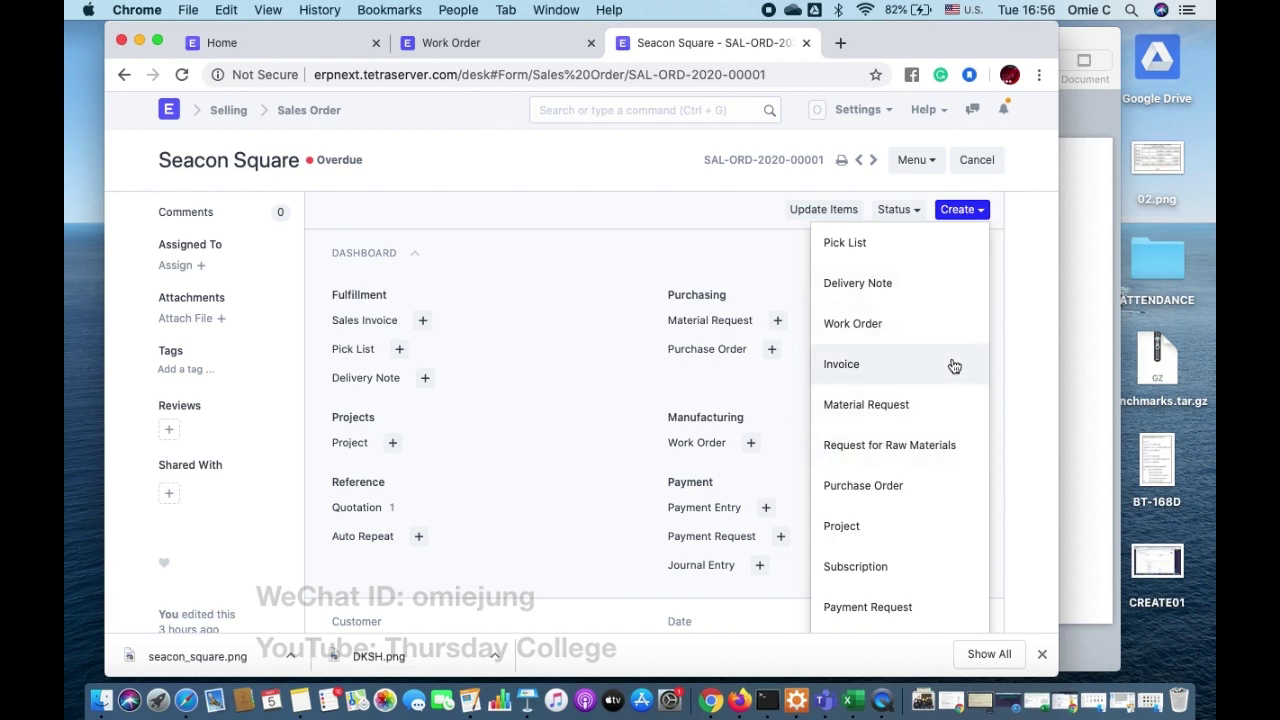
left_click(654, 235)
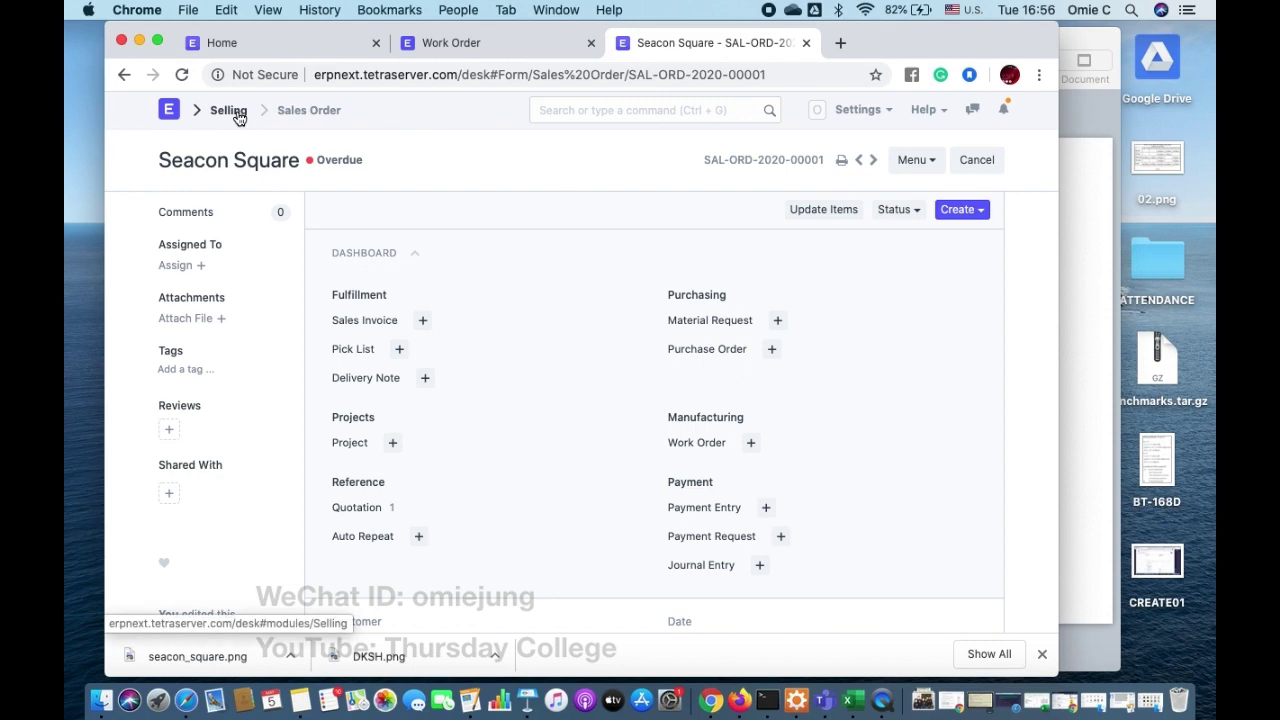
Go from the desk home into Manufacturing and open the empty Production Plan list
left_click(169, 112)
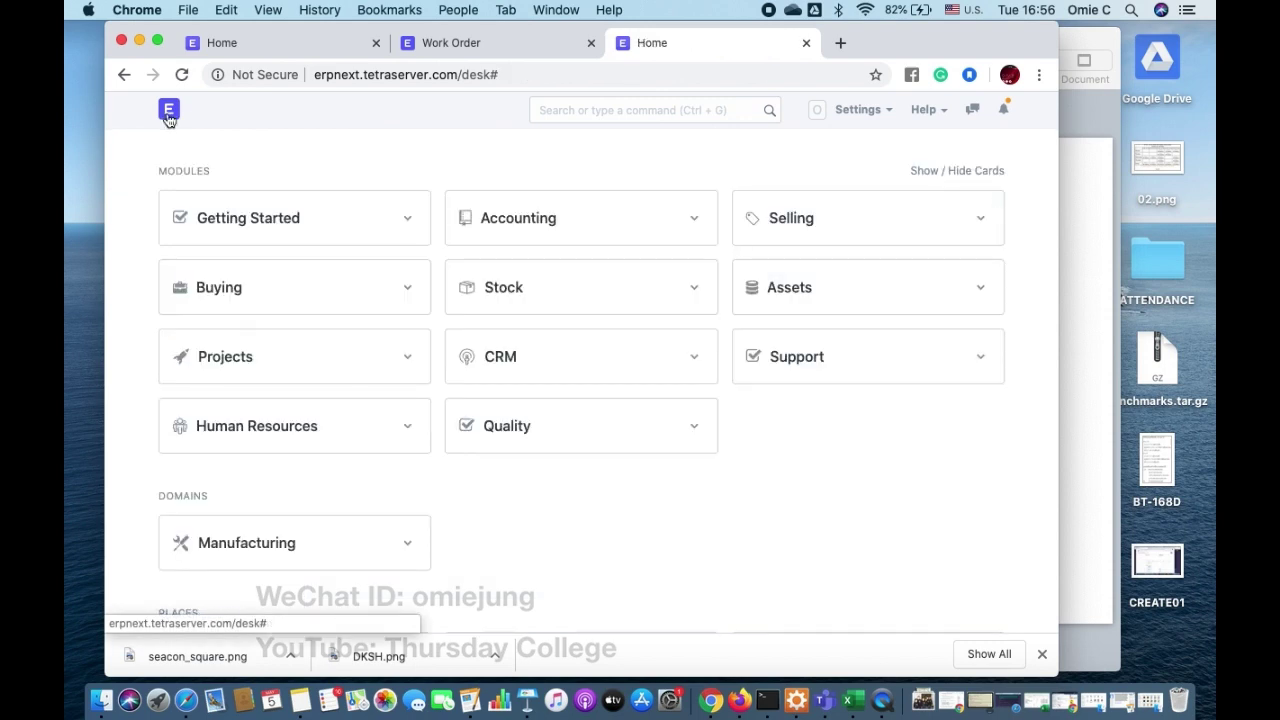
scroll(380, 280, "down", 3)
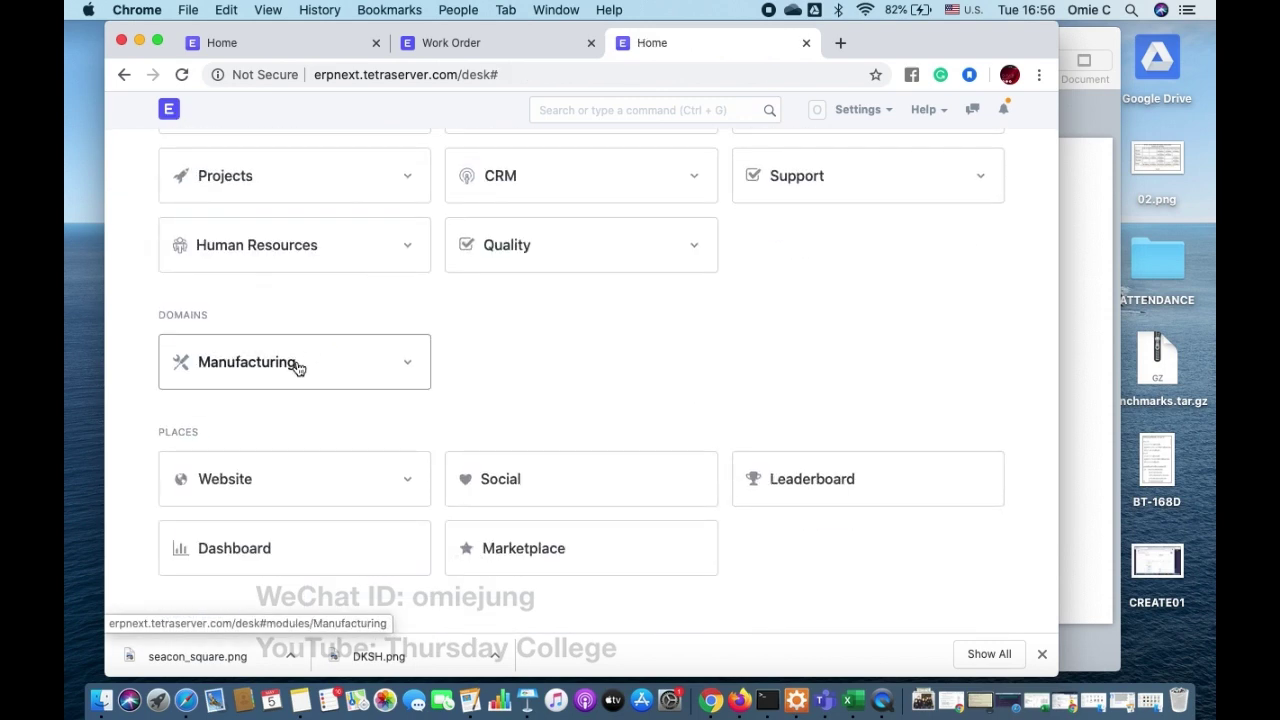
left_click(297, 366)
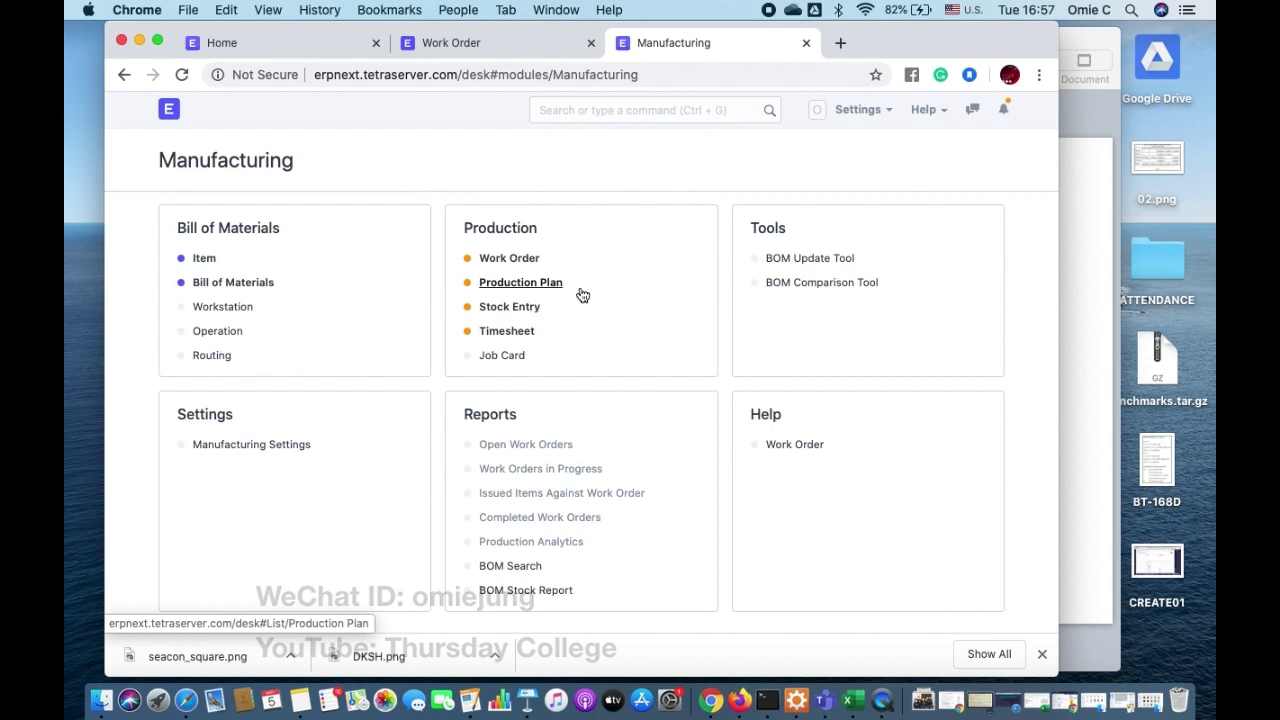
left_click(544, 289)
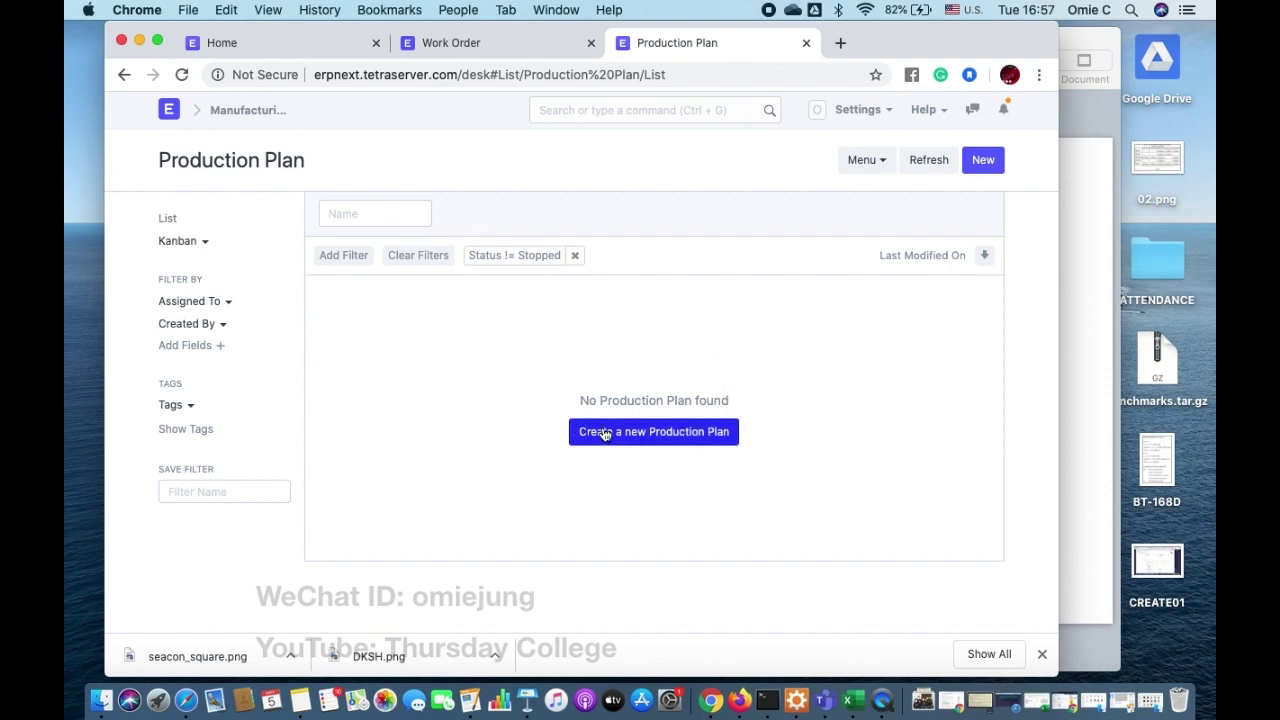
Start a new production plan that gets its items from Sales Order
left_click(610, 433)
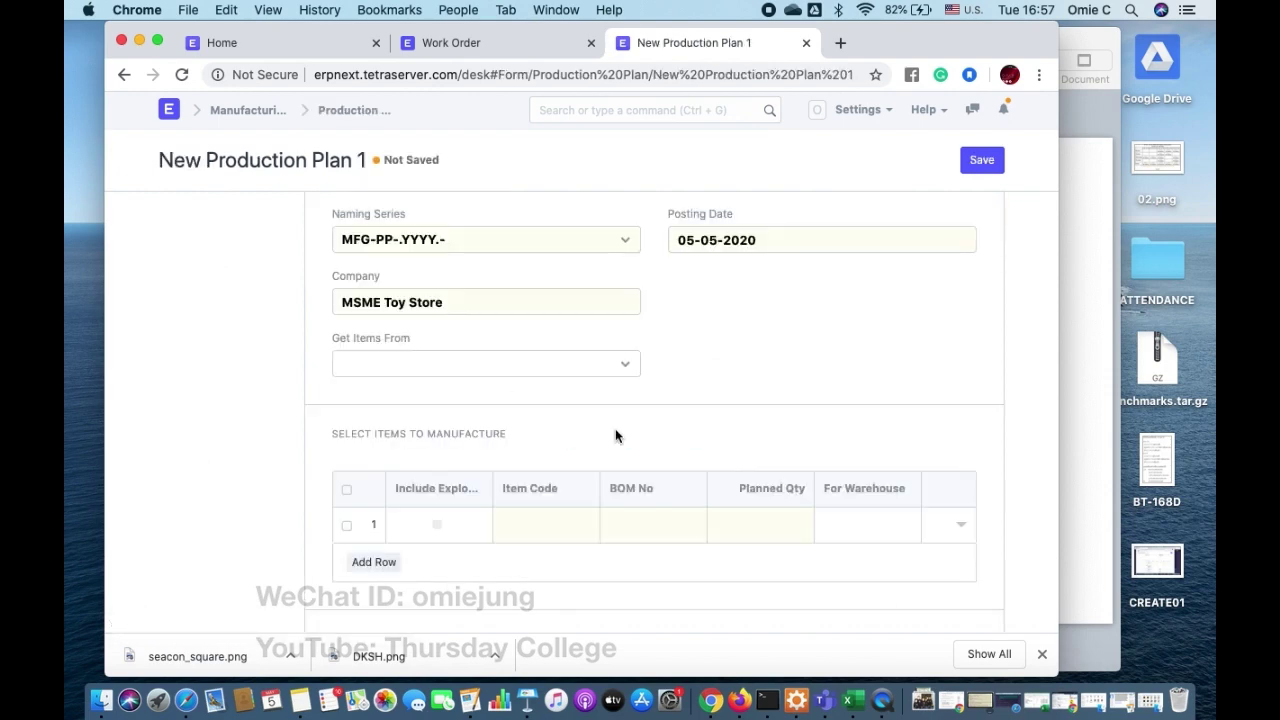
left_click(624, 362)
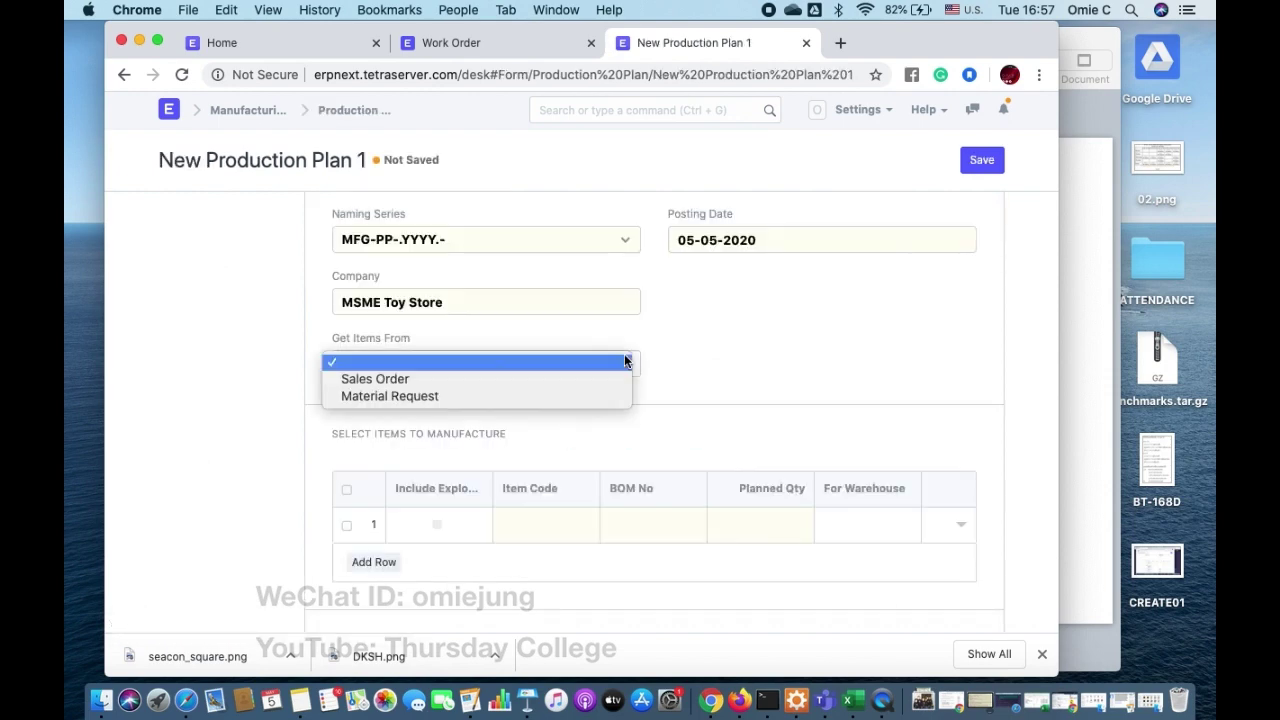
left_click(385, 380)
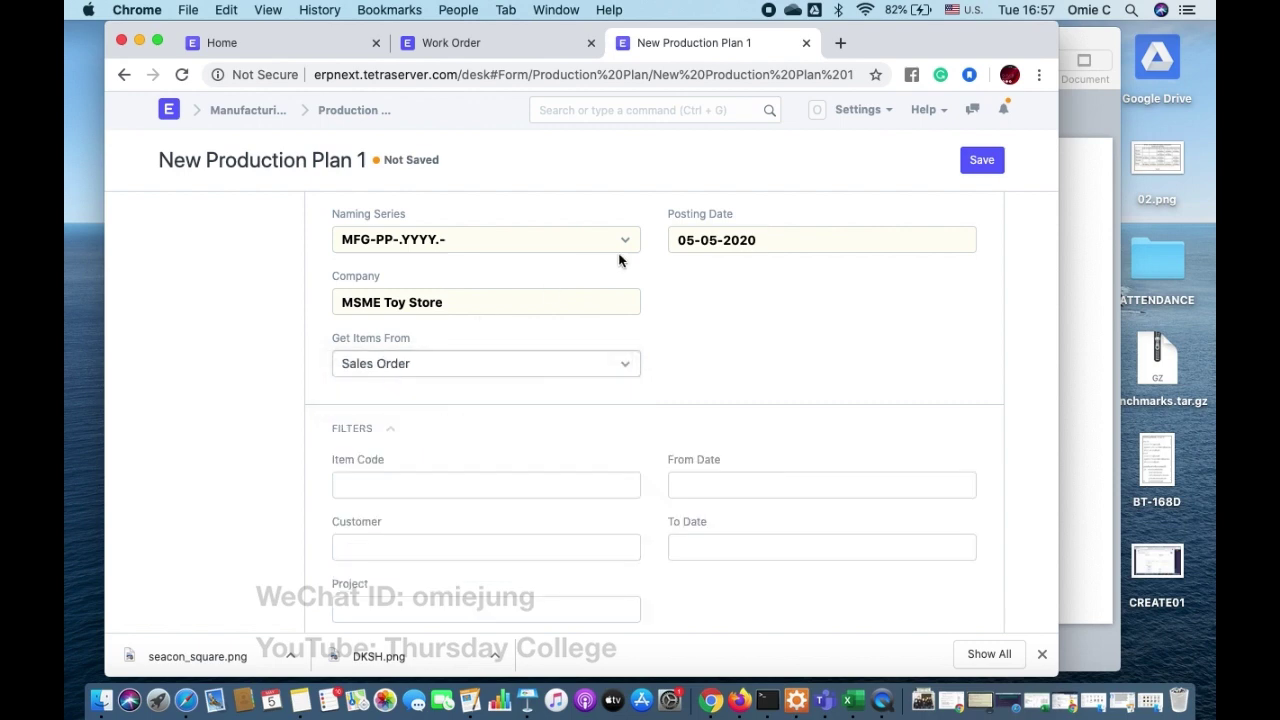
Set the posting date to 13 April 2020, then move to the Item Code filter
left_click(722, 240)
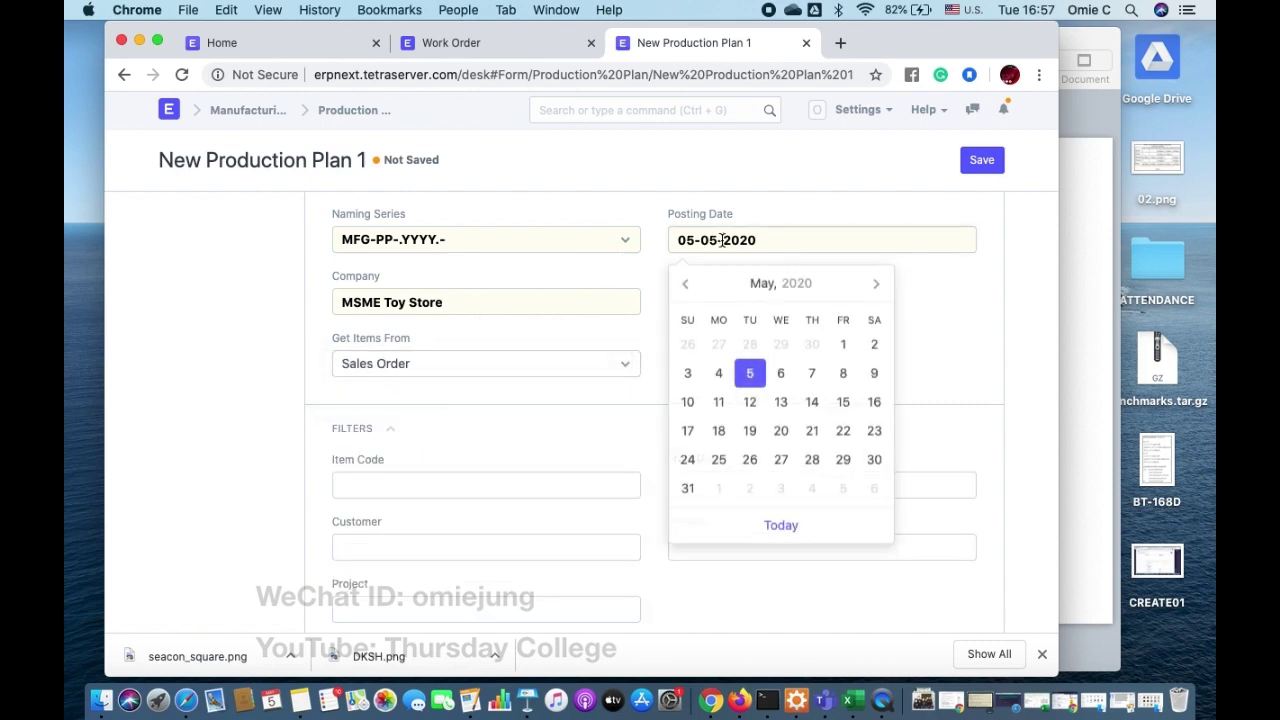
left_click(689, 285)
left_click(718, 402)
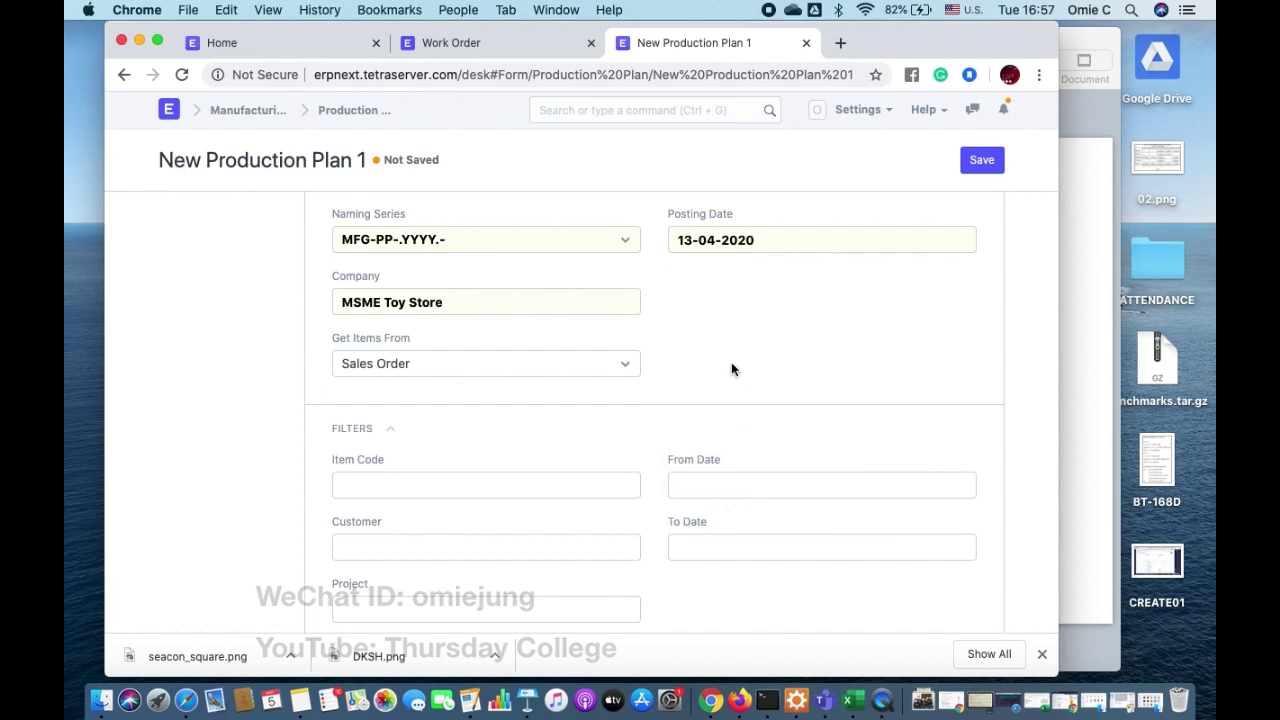
scroll(731, 370, "down", 2)
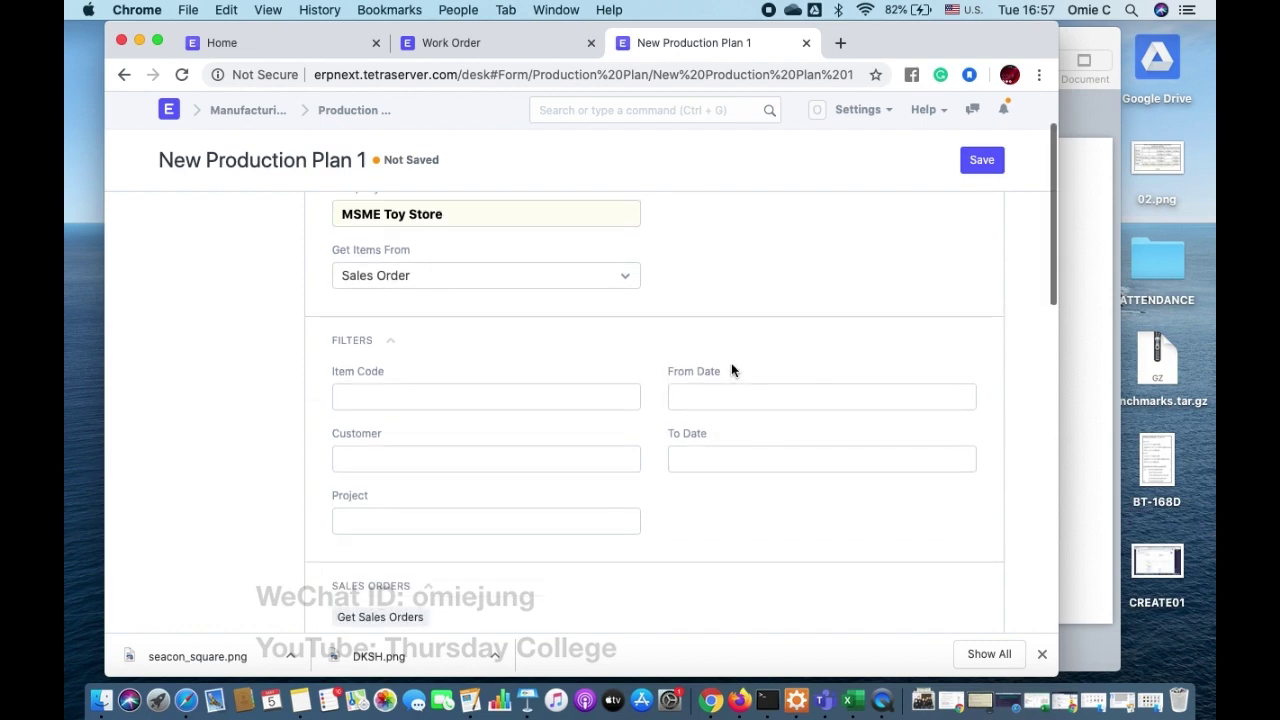
left_click(360, 405)
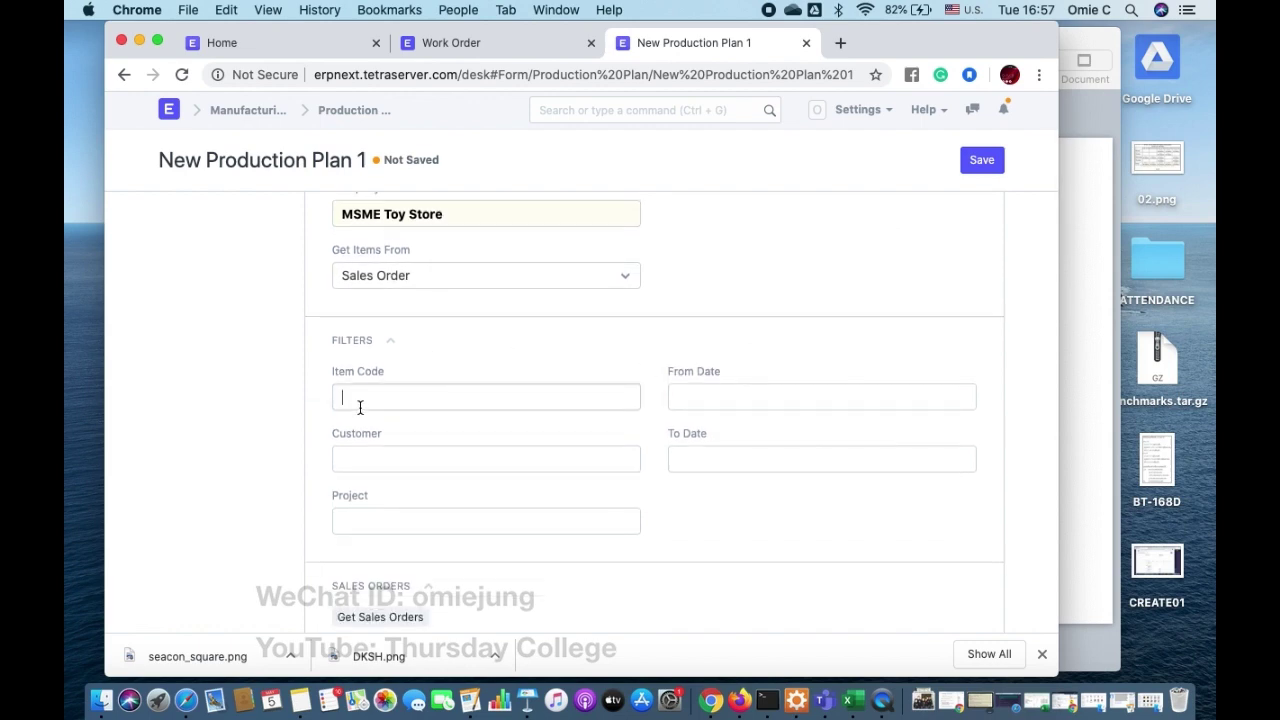
Filter by item MOC6604 and fetch the matching Seacon Square sales order
left_click(362, 440)
scroll(316, 430, "down", 2)
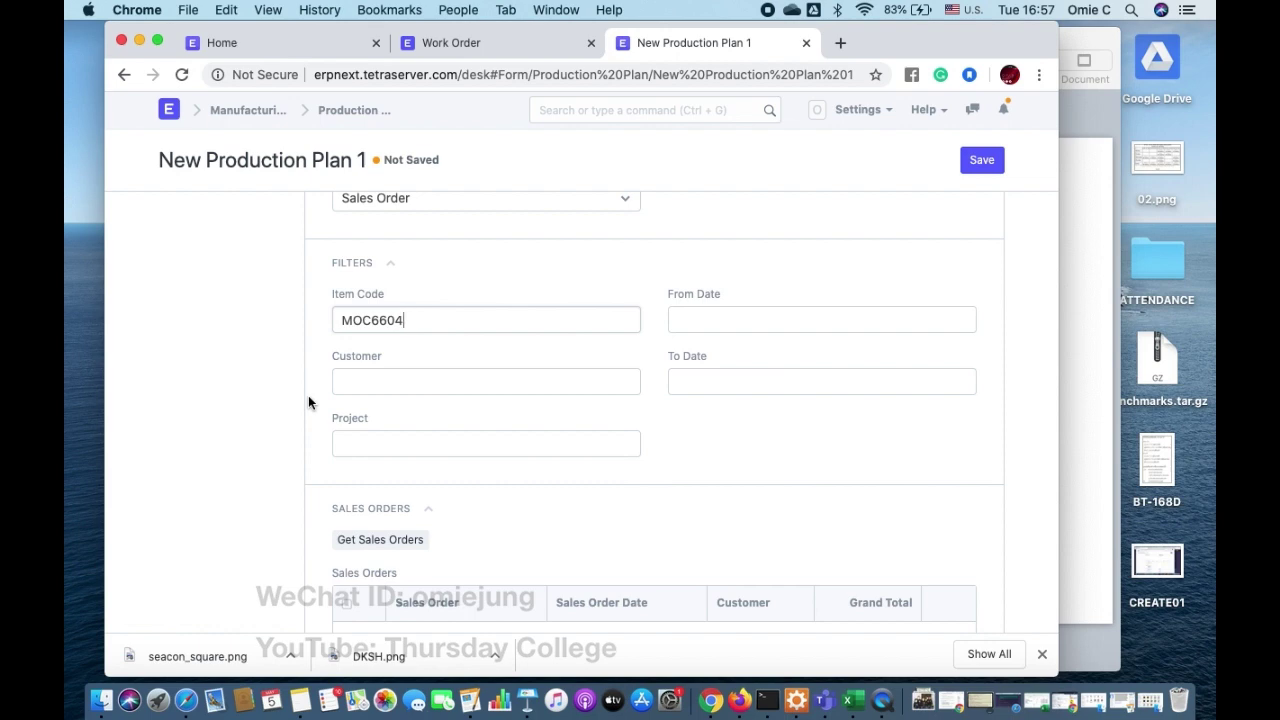
scroll(309, 400, "down", 3)
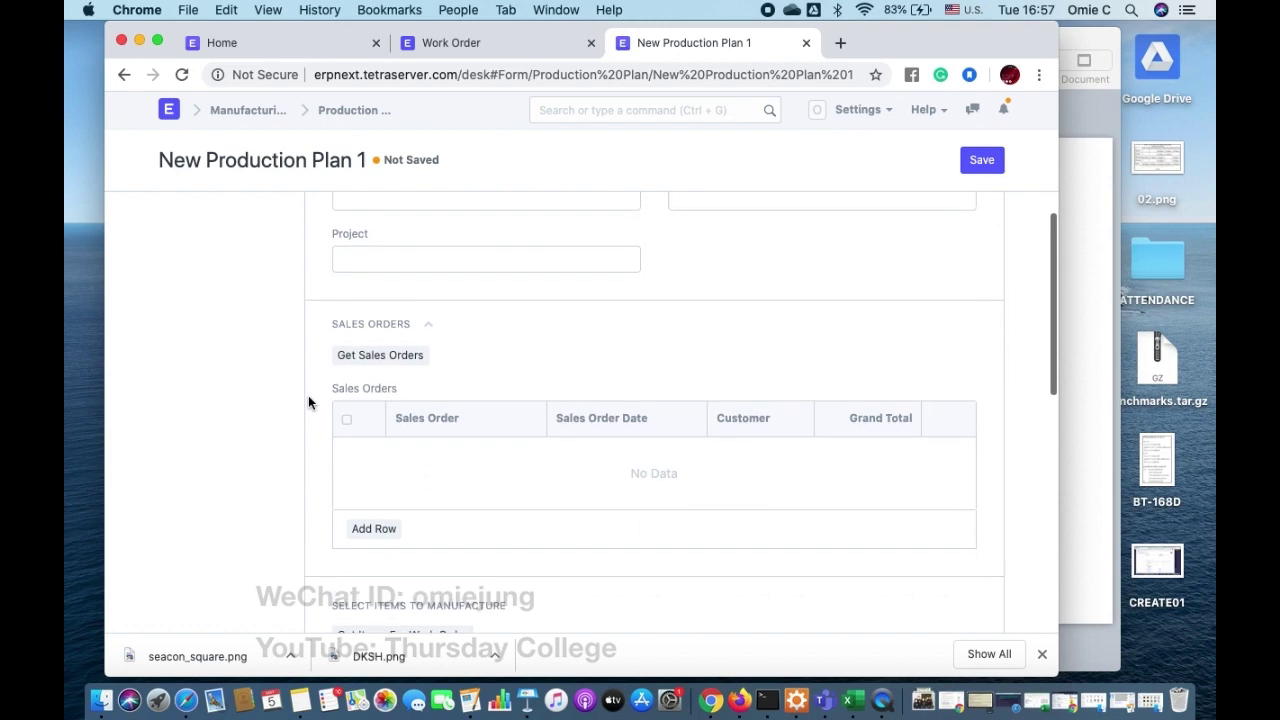
scroll(308, 400, "up", 4)
scroll(308, 400, "down", 2)
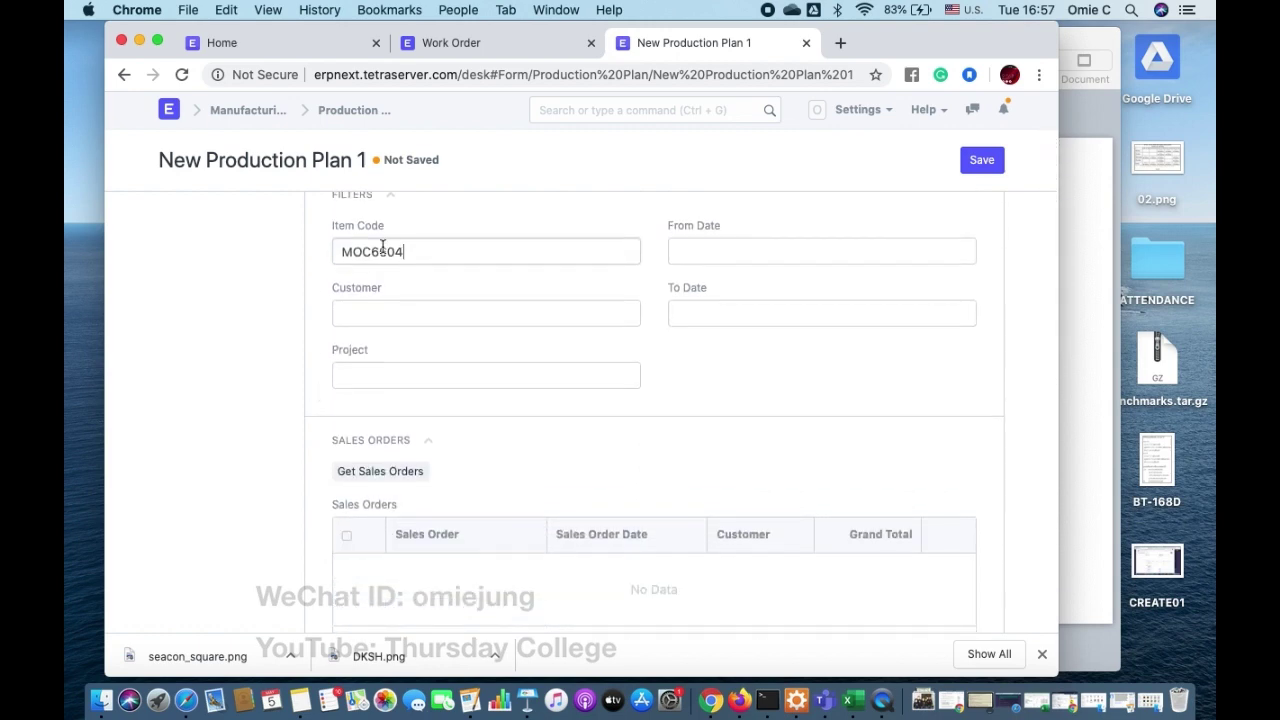
left_click(380, 474)
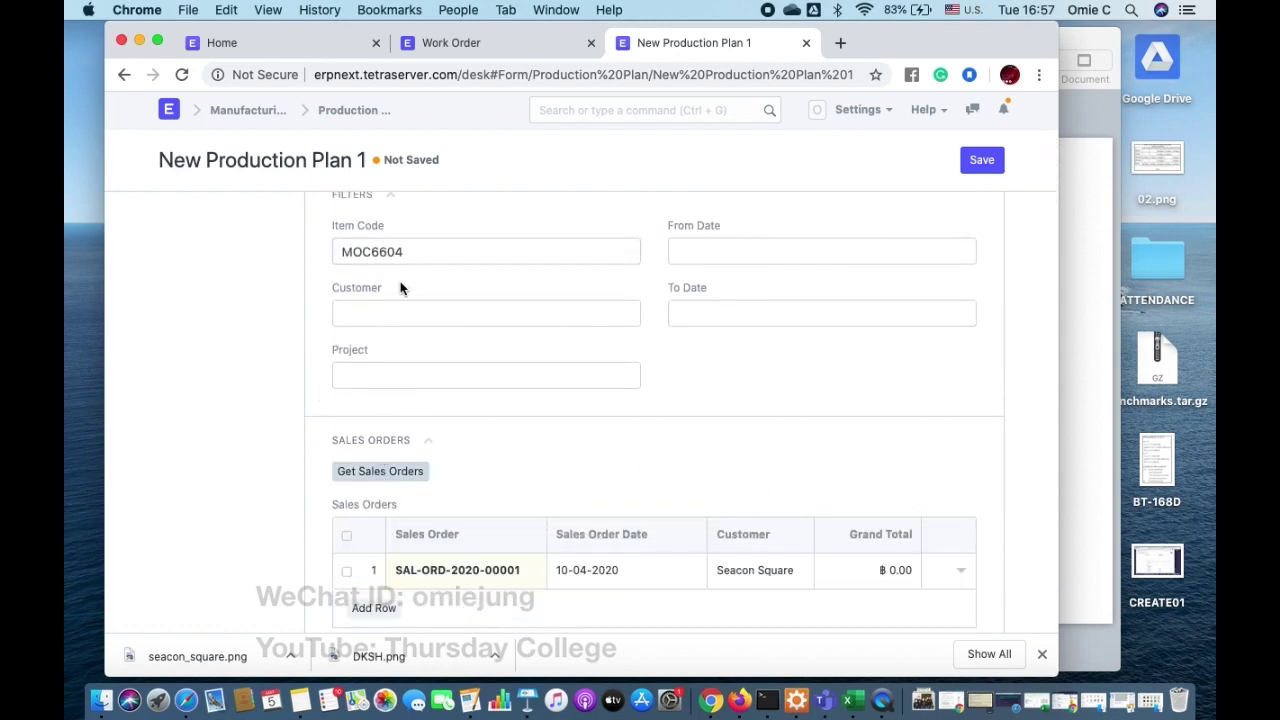
Fill the items to manufacture from the sales order: MOC6604, planned quantity 20
scroll(410, 254, "up", 2)
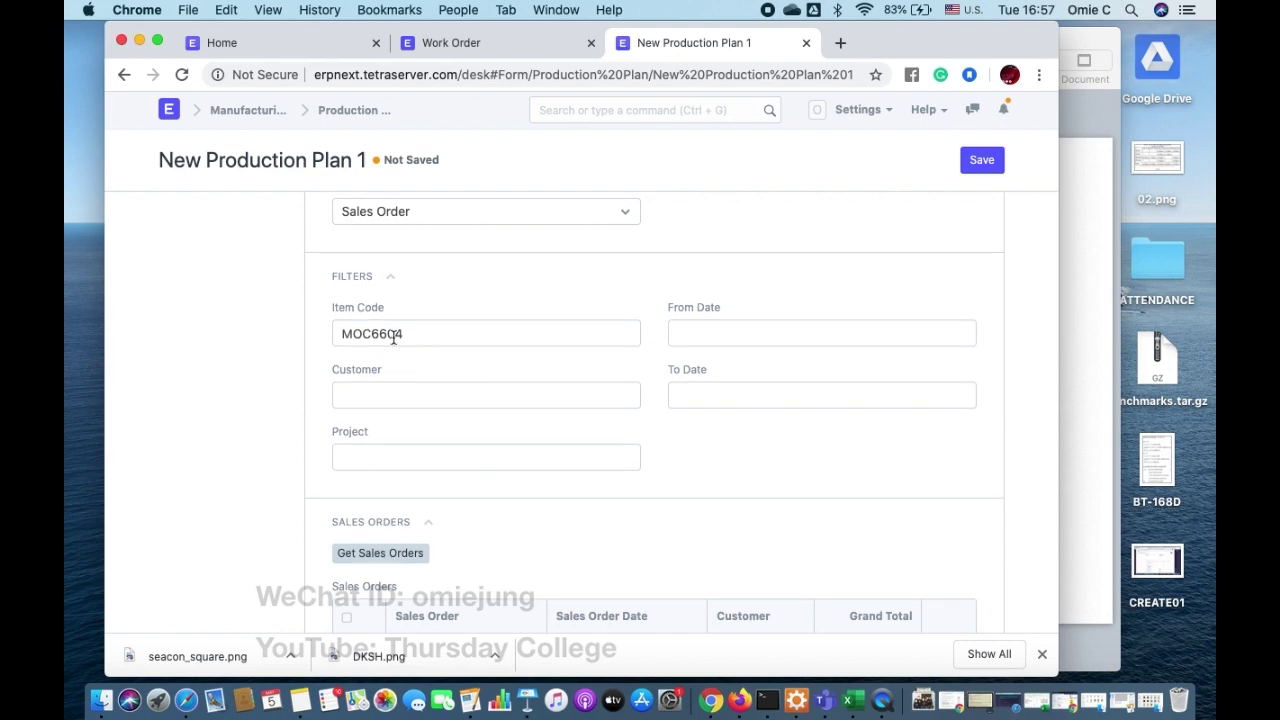
scroll(391, 334, "down", 5)
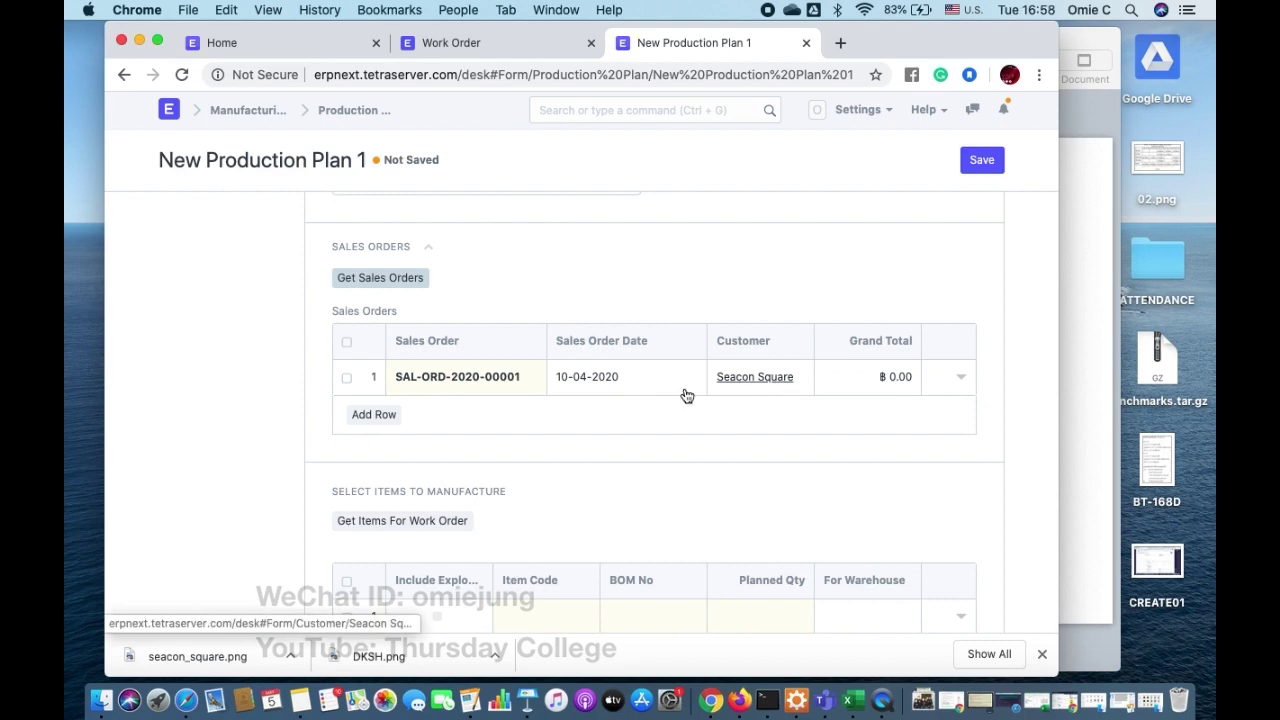
scroll(500, 423, "down", 3)
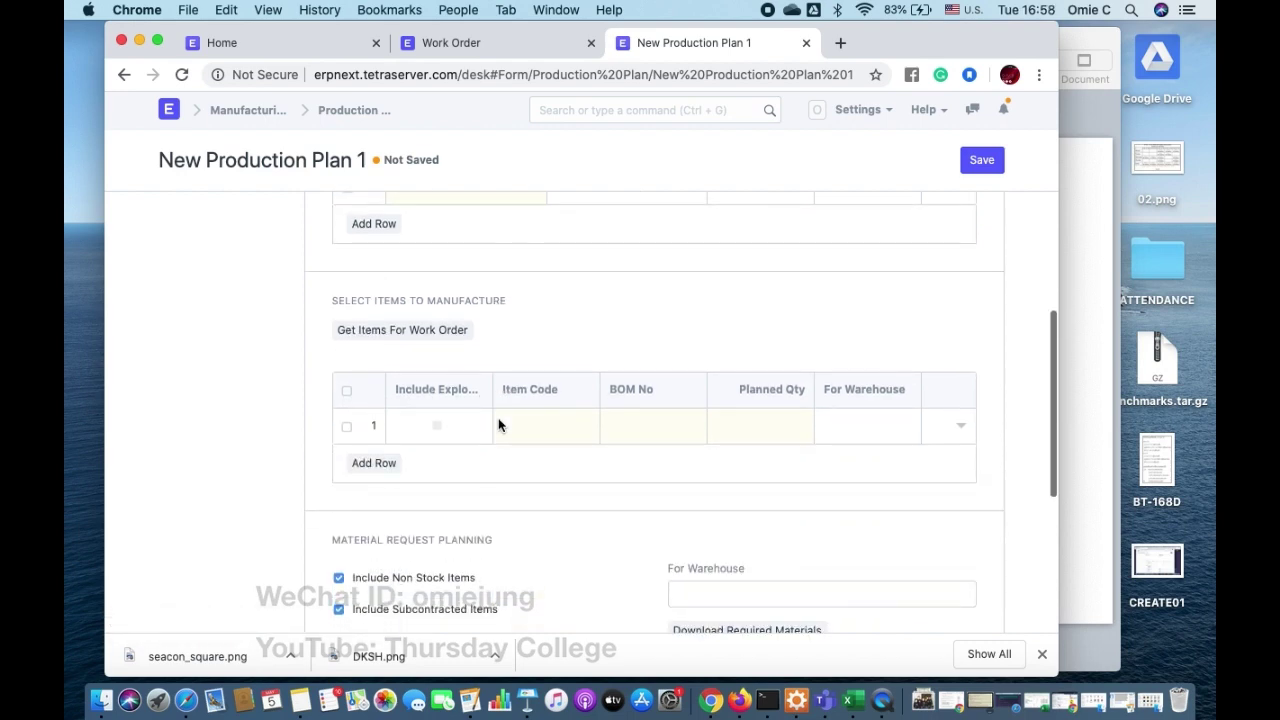
scroll(500, 426, "up", 3)
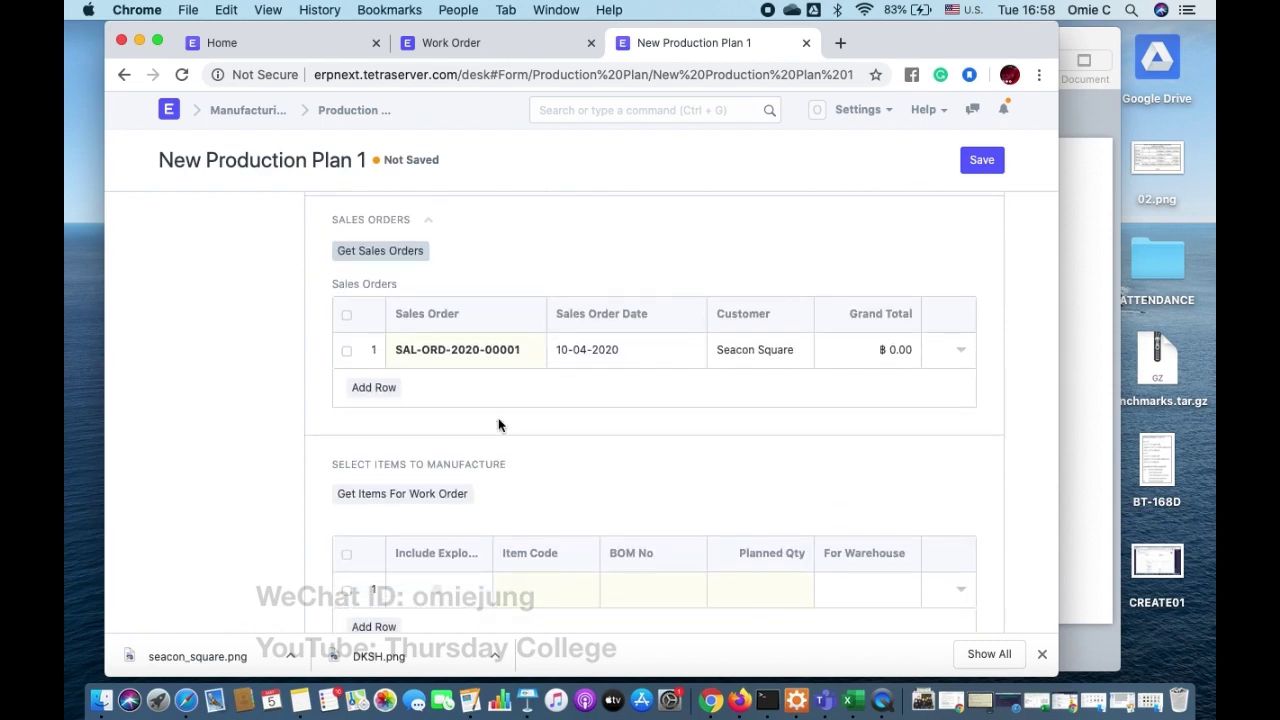
scroll(500, 426, "up", 2)
scroll(500, 426, "down", 3)
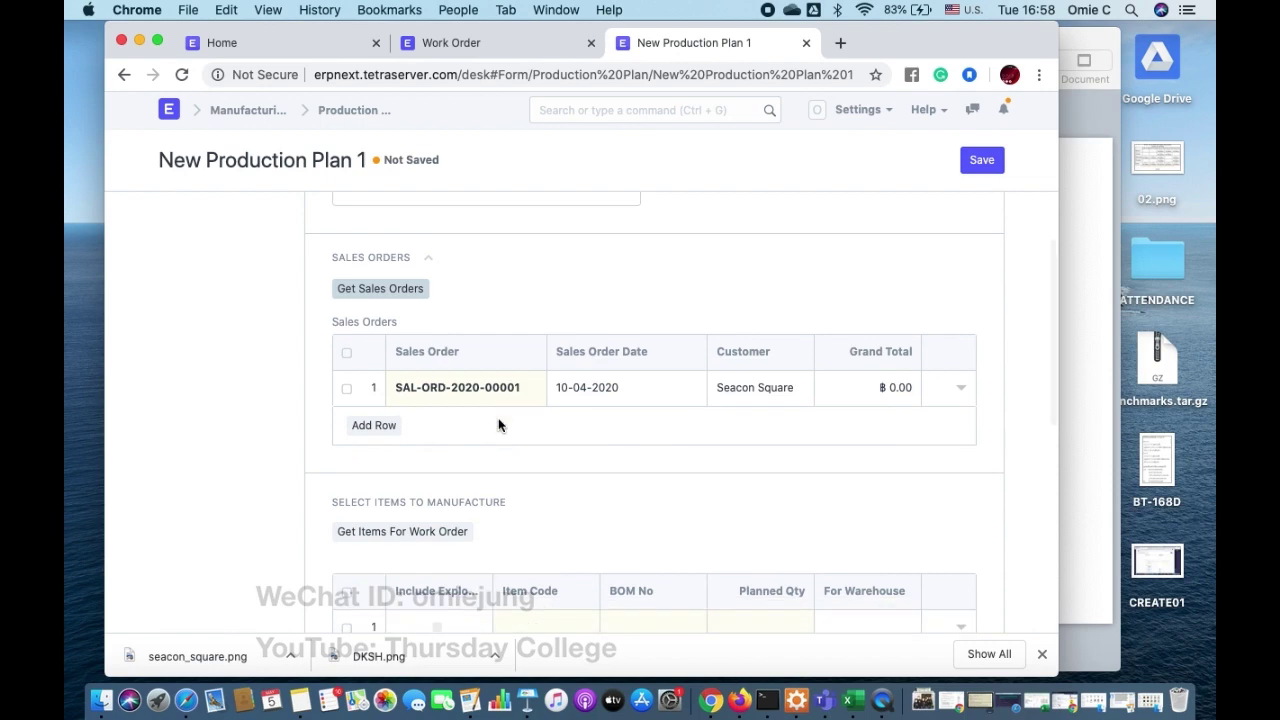
scroll(500, 426, "up", 1)
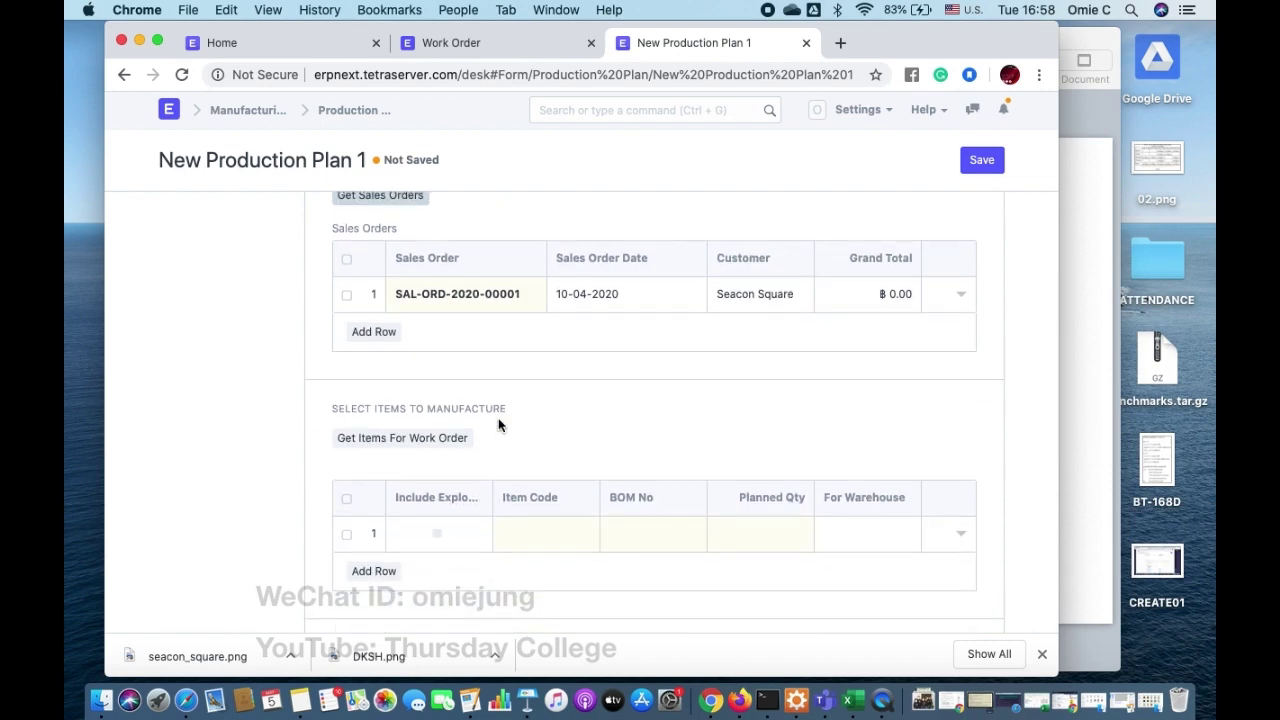
scroll(499, 425, "down", 2)
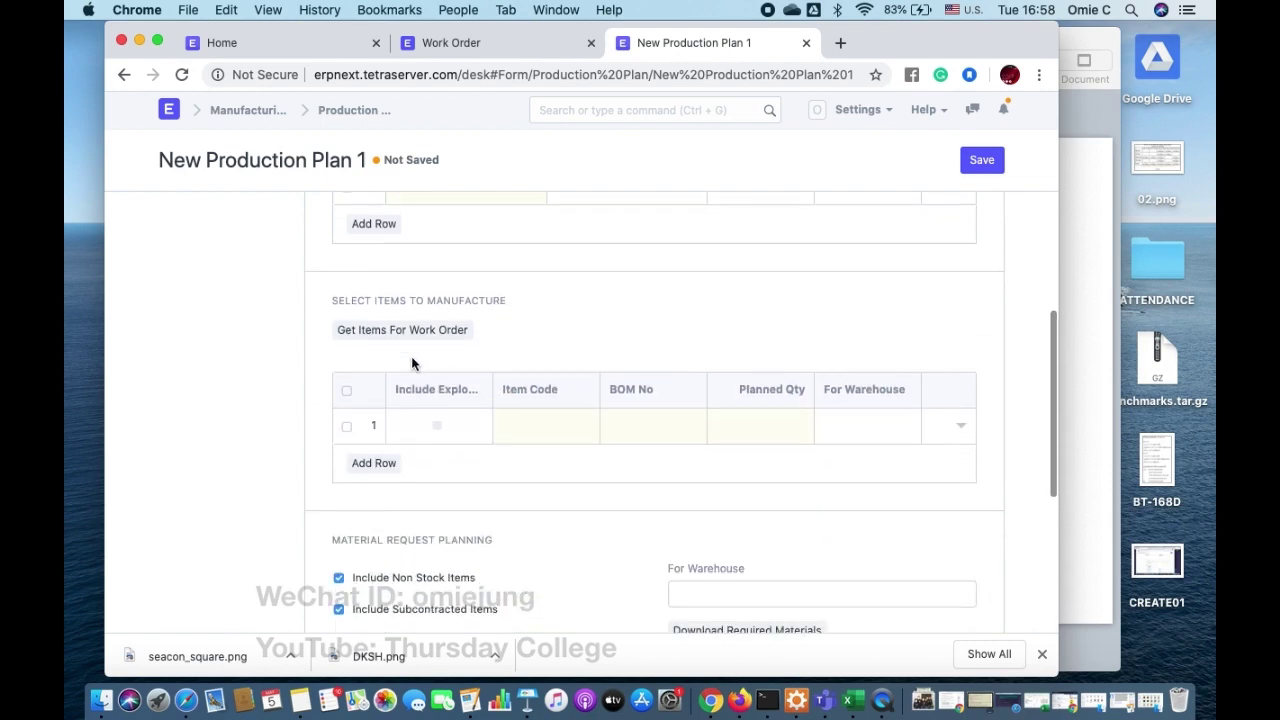
left_click(387, 331)
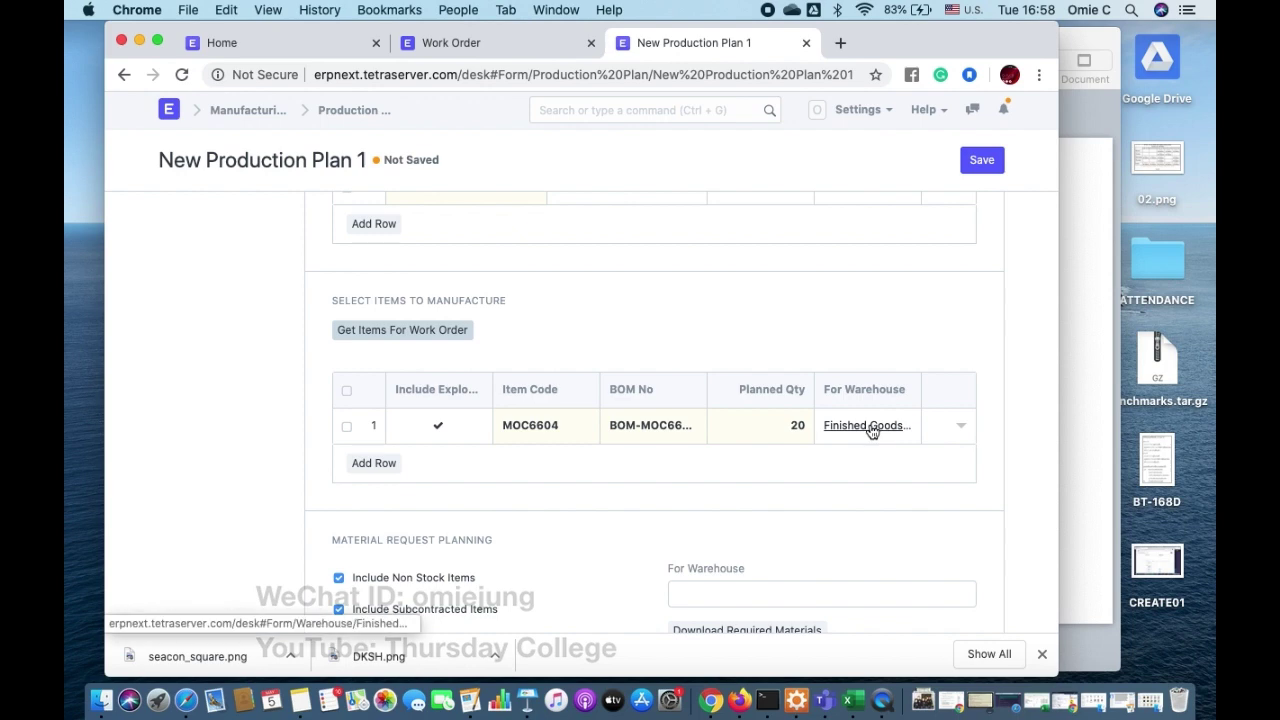
Load the ERPNext site in another new tab and switch to the desk
left_click(840, 43)
type("erpnext")
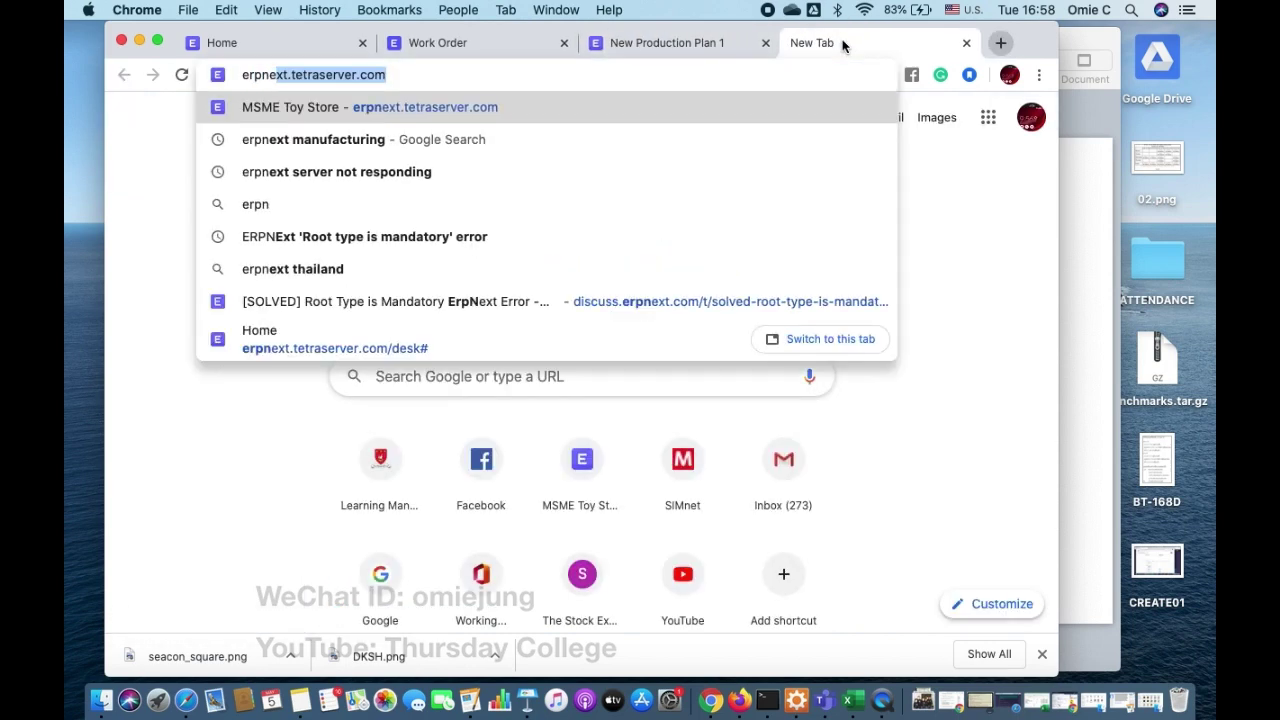
key("Right")
key("Return")
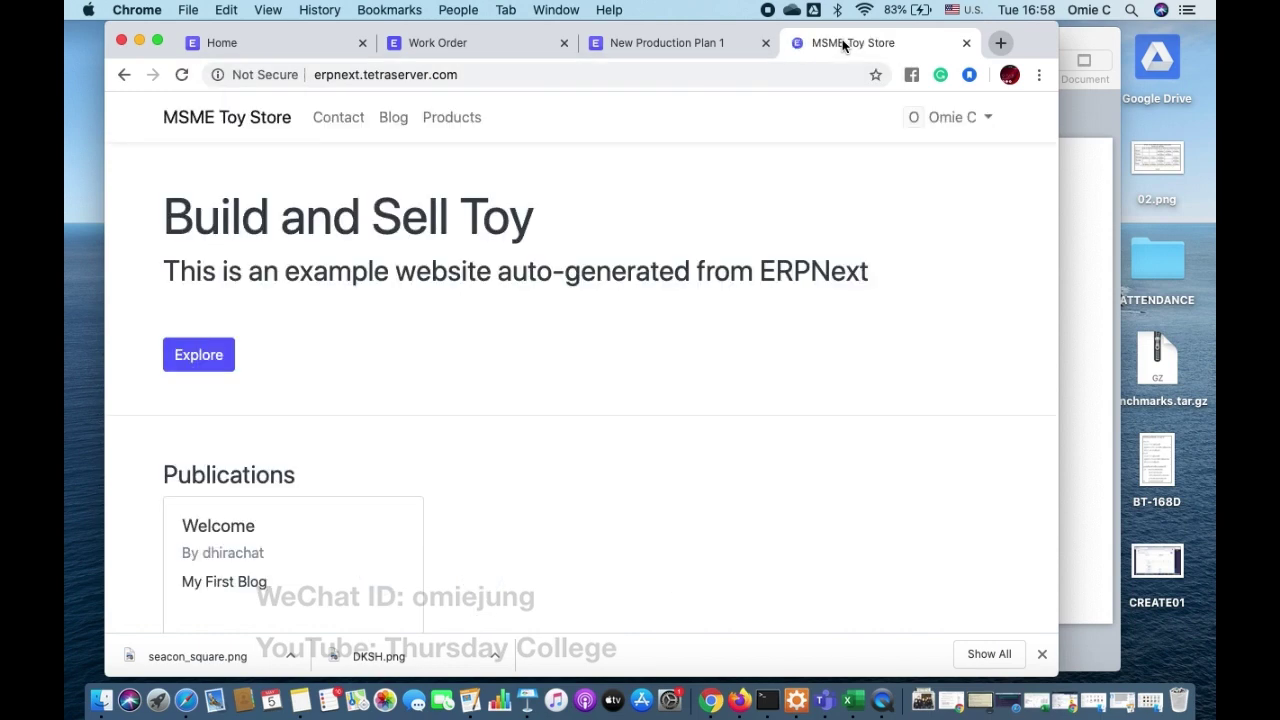
left_click(972, 117)
left_click(905, 224)
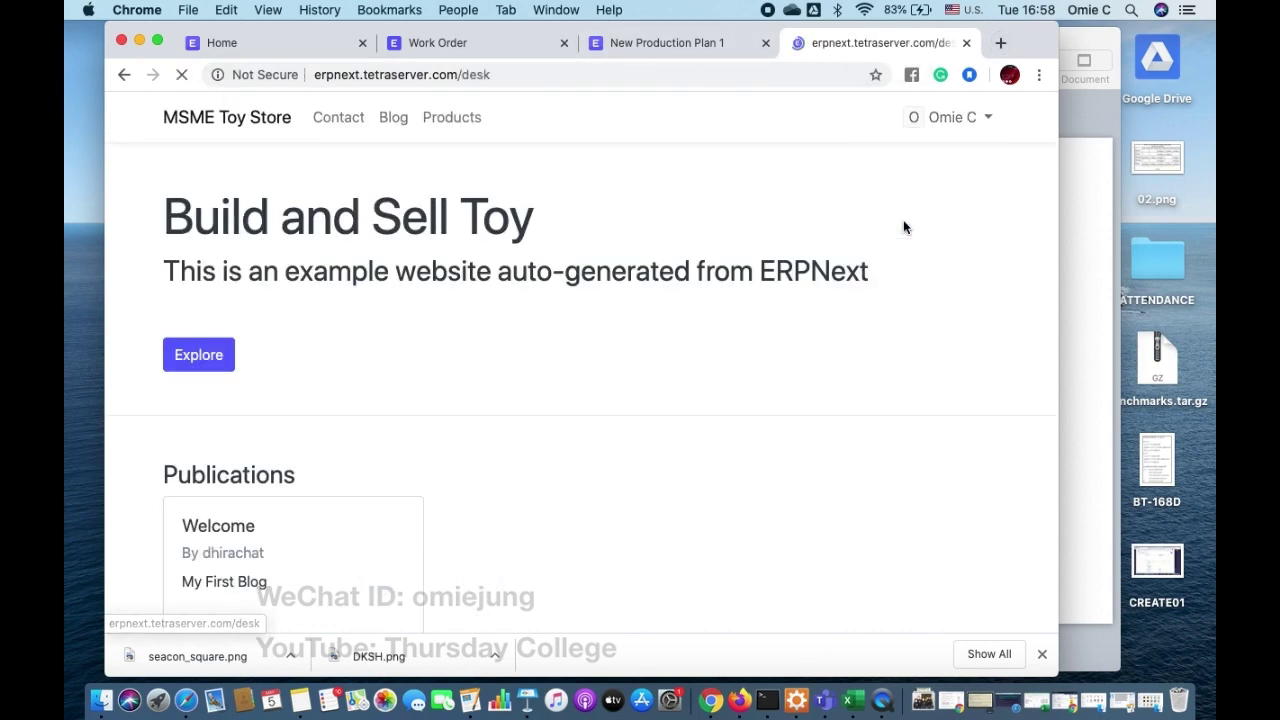
Open the Warehouse Tree and expand All Warehouses - MTS
left_click(612, 110)
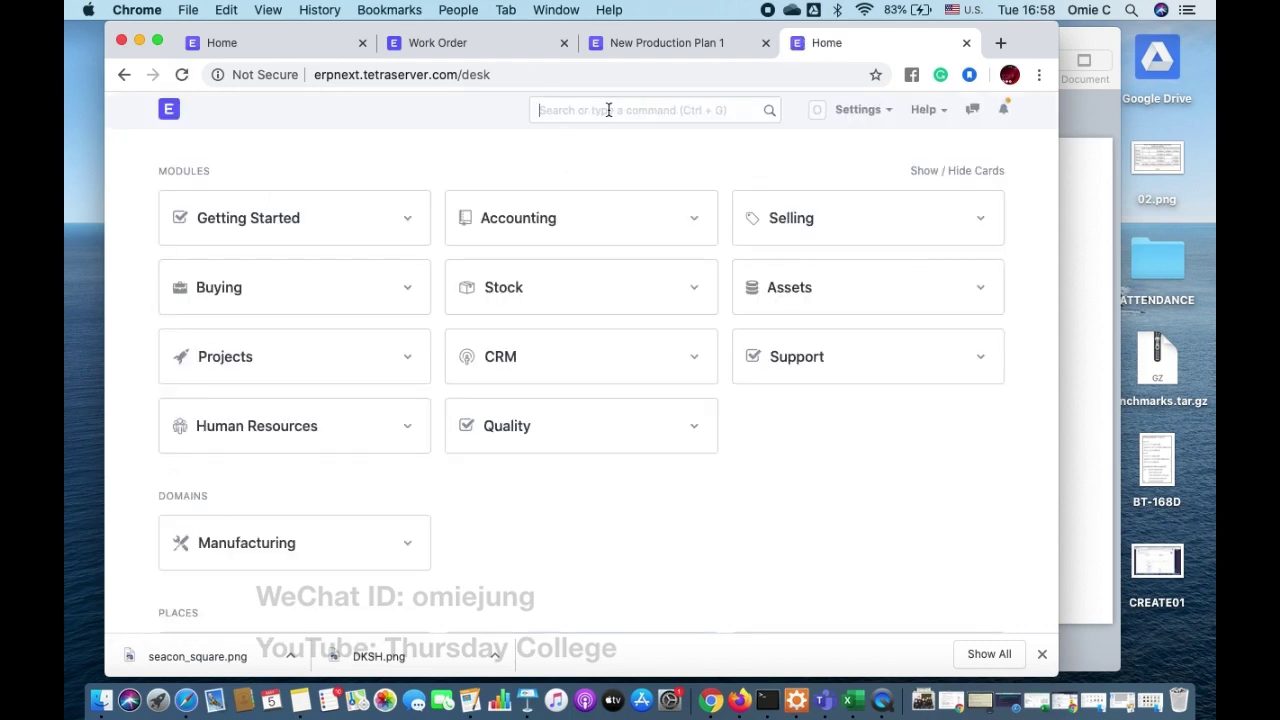
type("Ware")
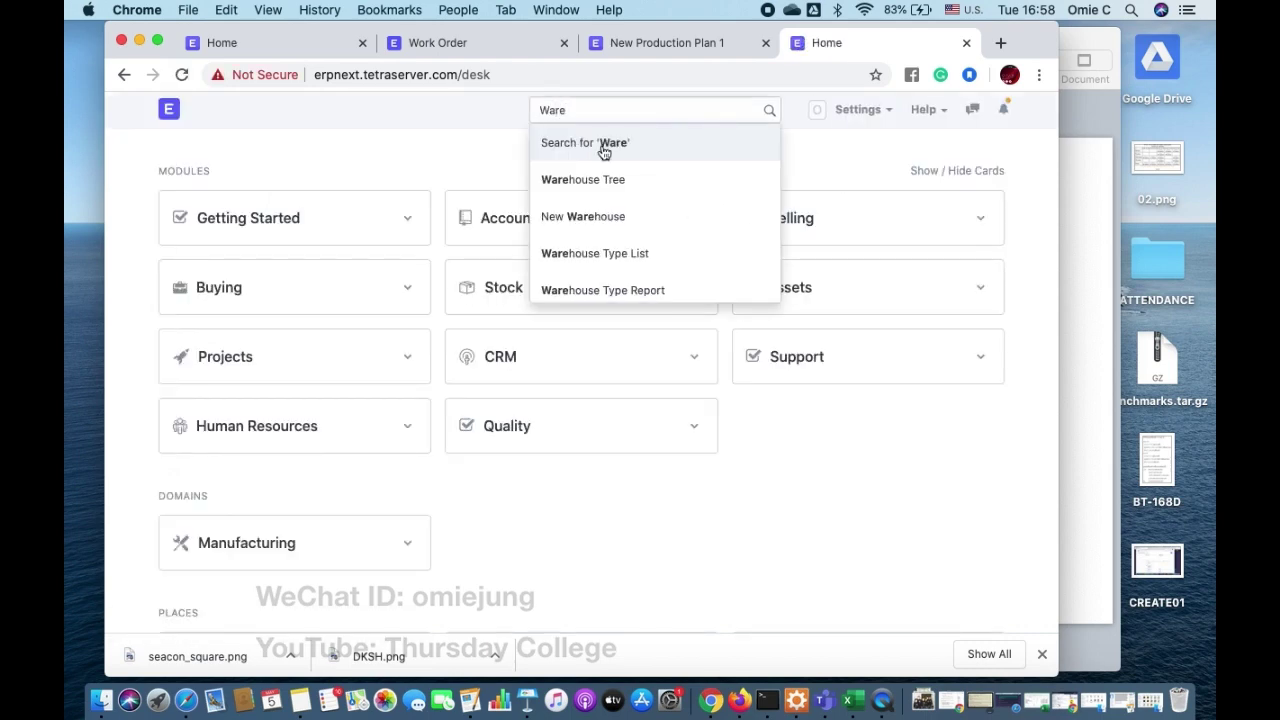
left_click(588, 181)
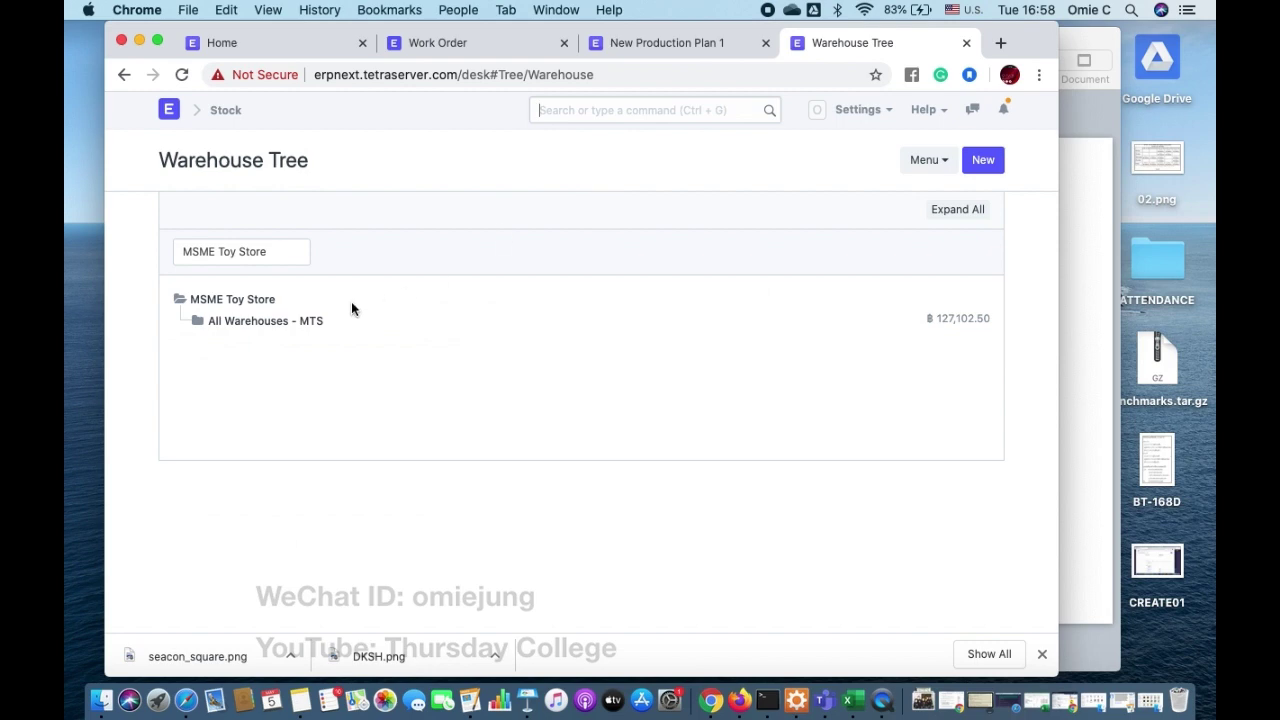
left_click(286, 322)
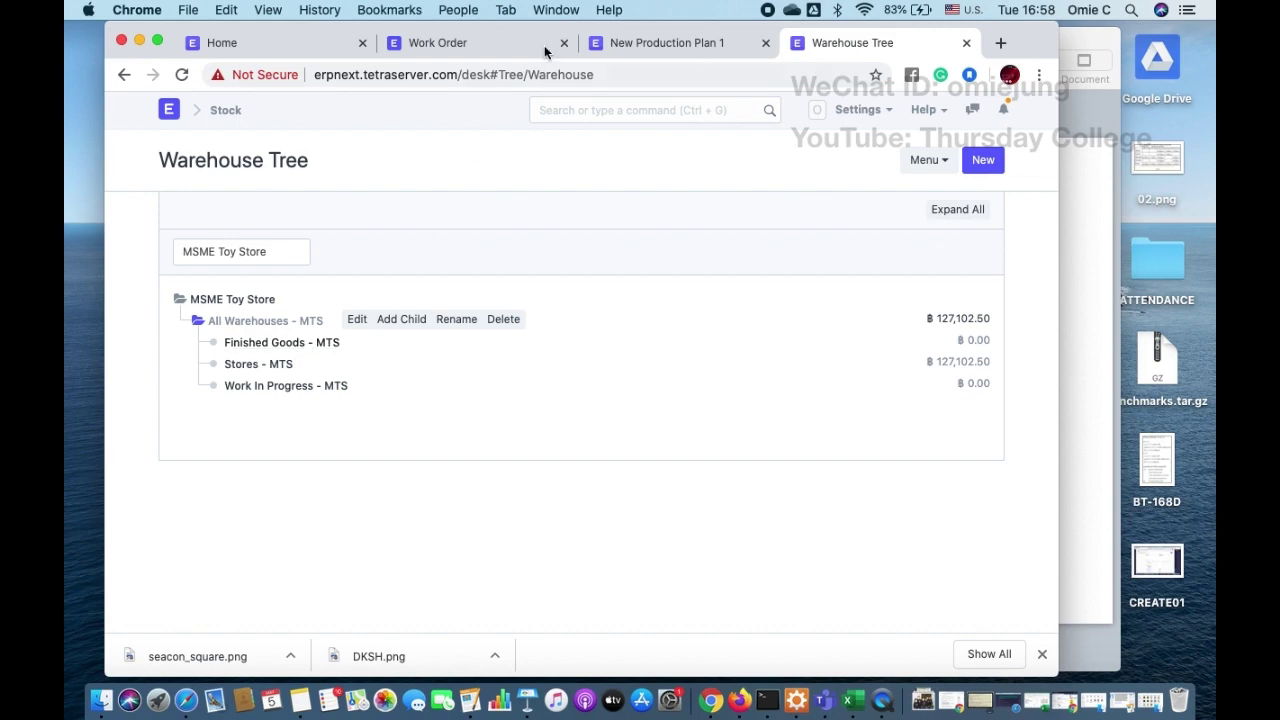
Choose Work In Progress - MTS as the material request warehouse, listing six 20-unit raw materials
left_click(646, 44)
scroll(663, 370, "down", 5)
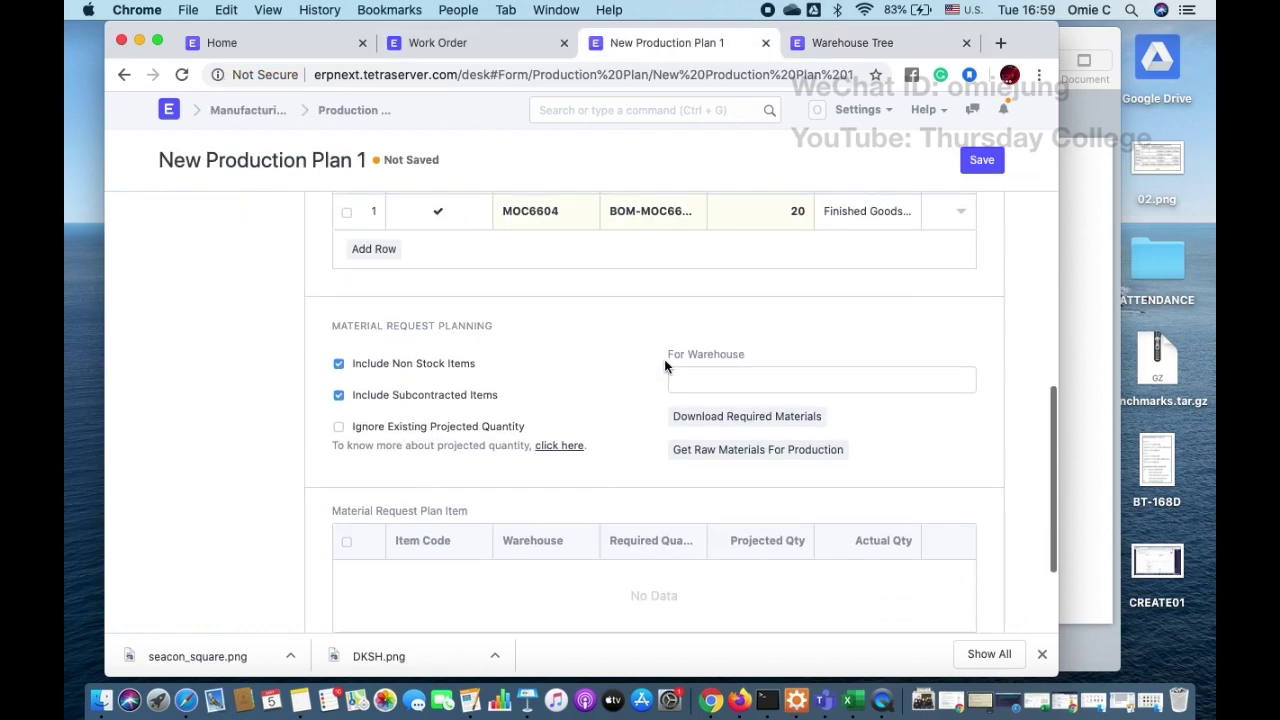
scroll(664, 366, "up", 4)
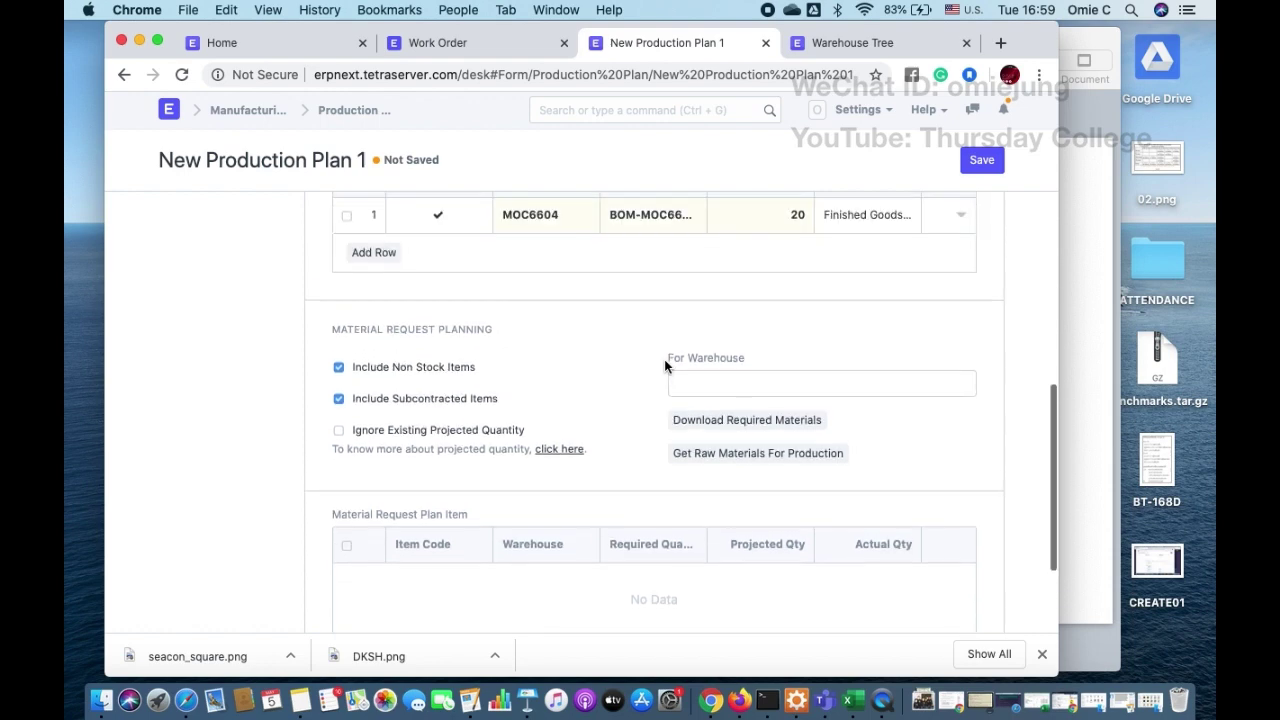
scroll(664, 367, "up", 2)
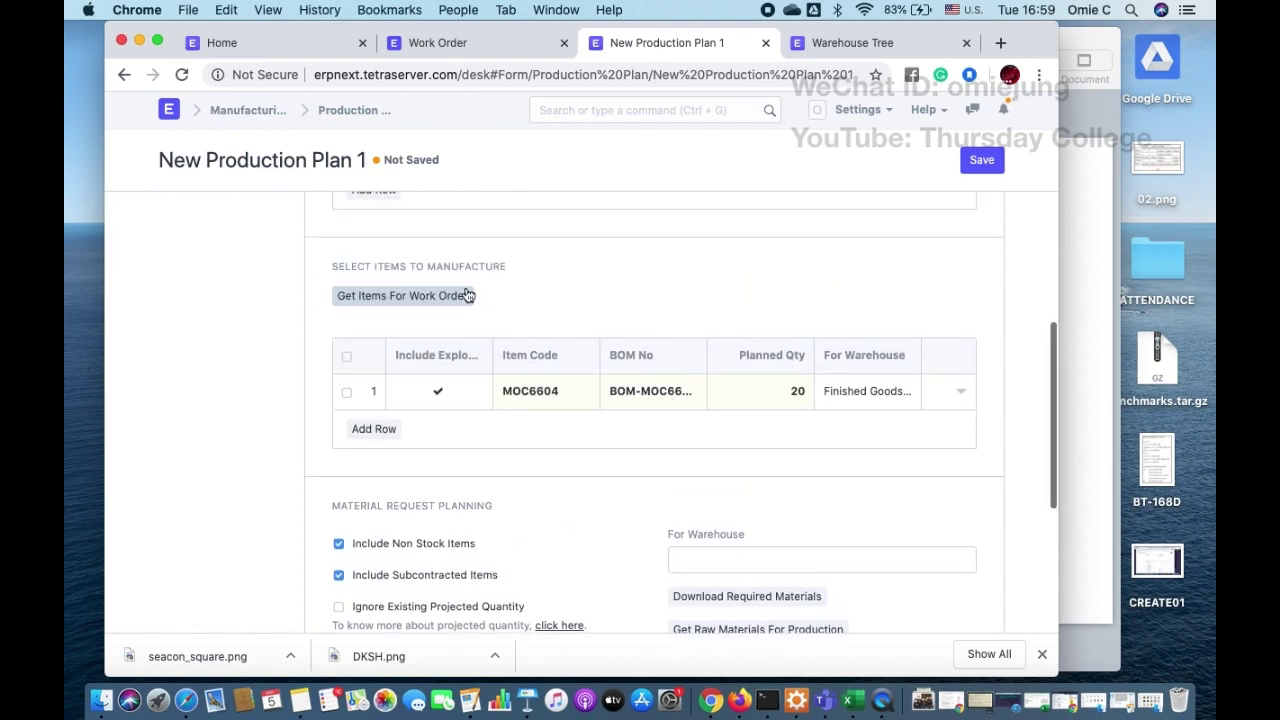
scroll(593, 335, "down", 6)
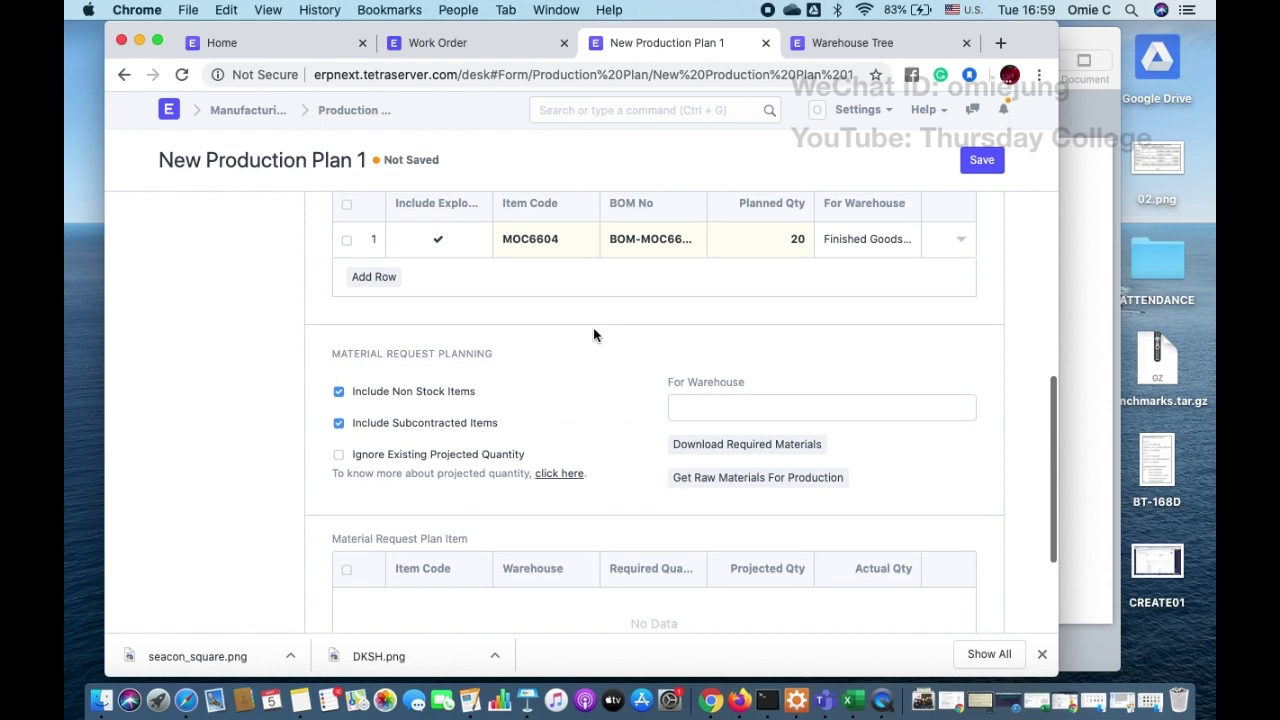
left_click(687, 250)
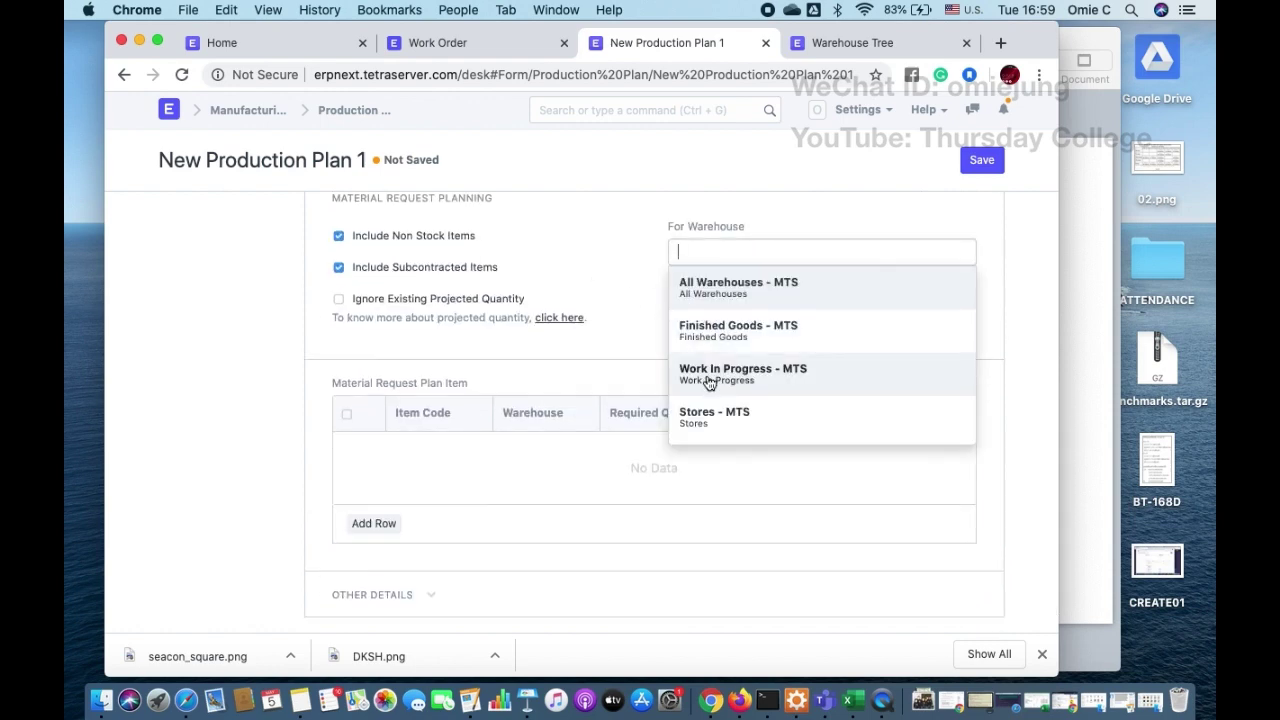
left_click(708, 378)
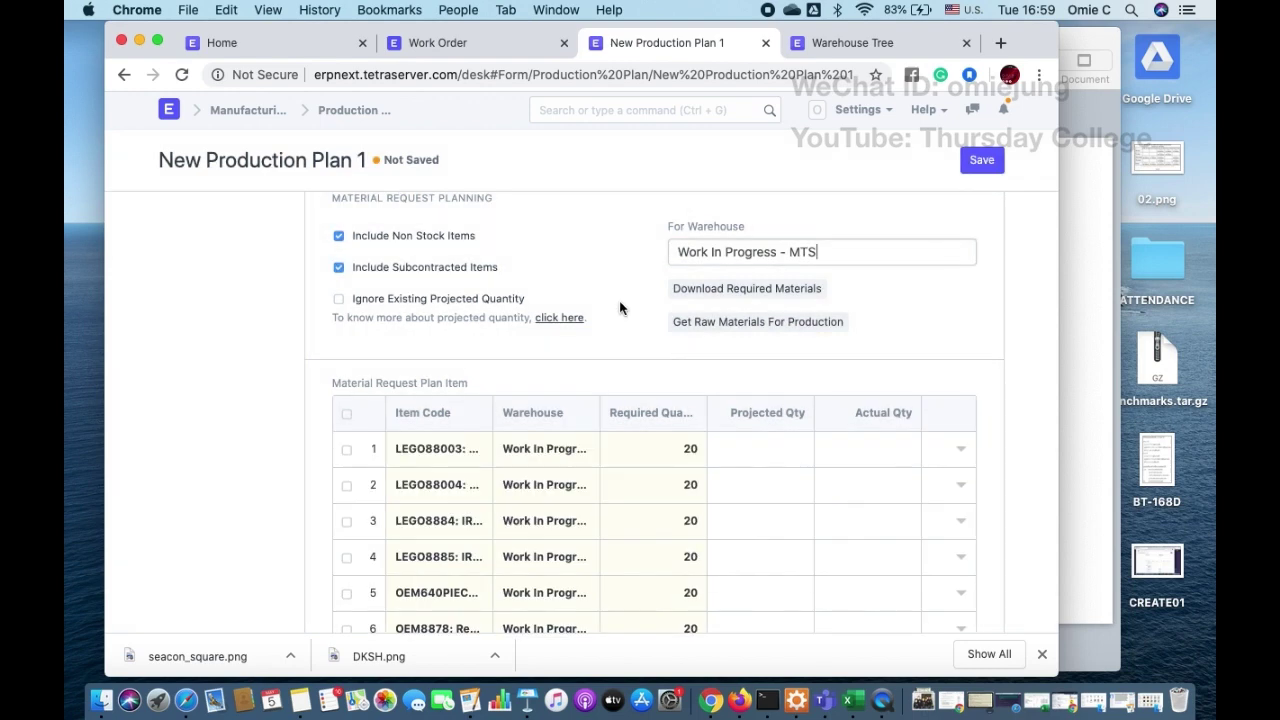
scroll(607, 341, "down", 3)
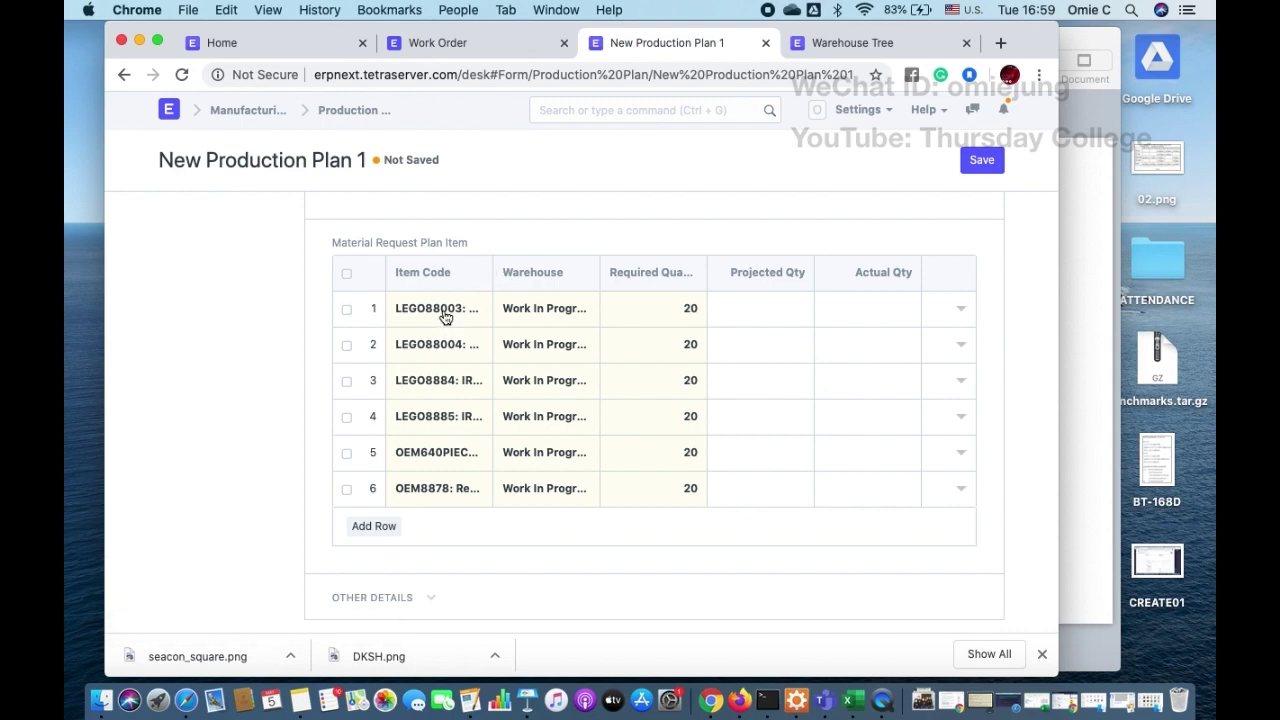
Review BOM-MOC6604-001's items and costs via the BOM List, then return to the production plan
left_click(831, 40)
left_click(644, 106)
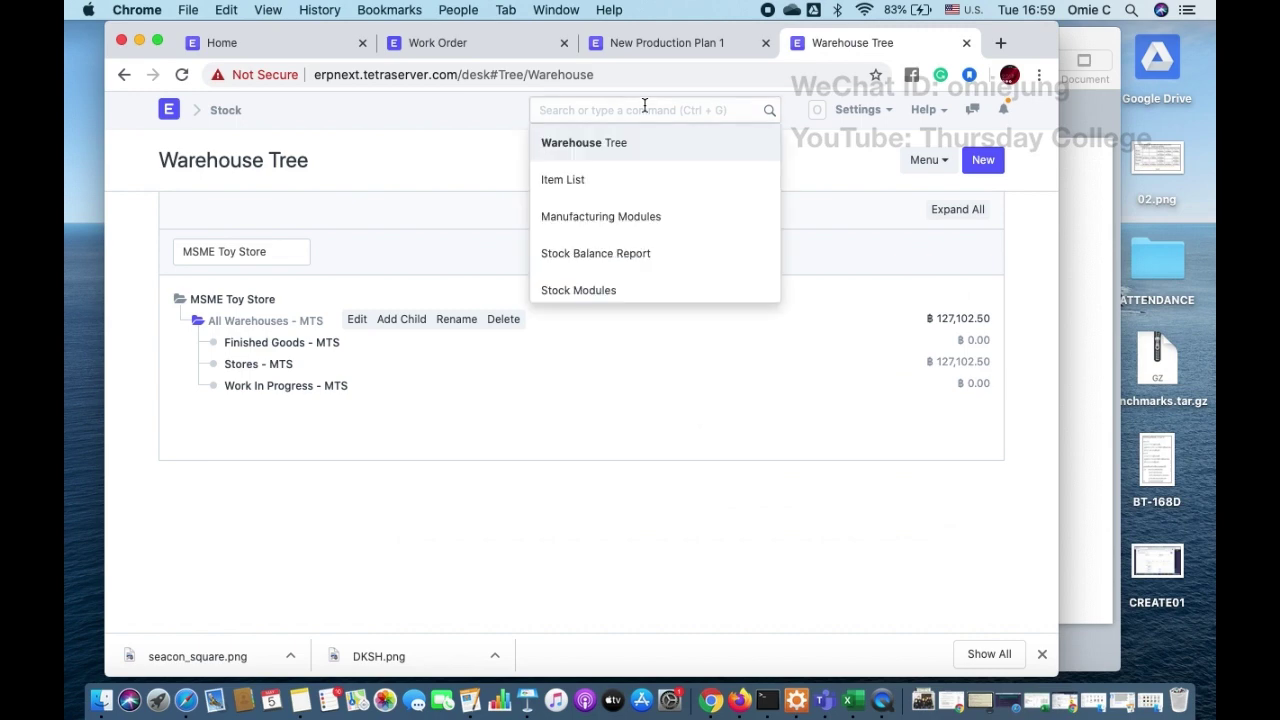
type("Bon")
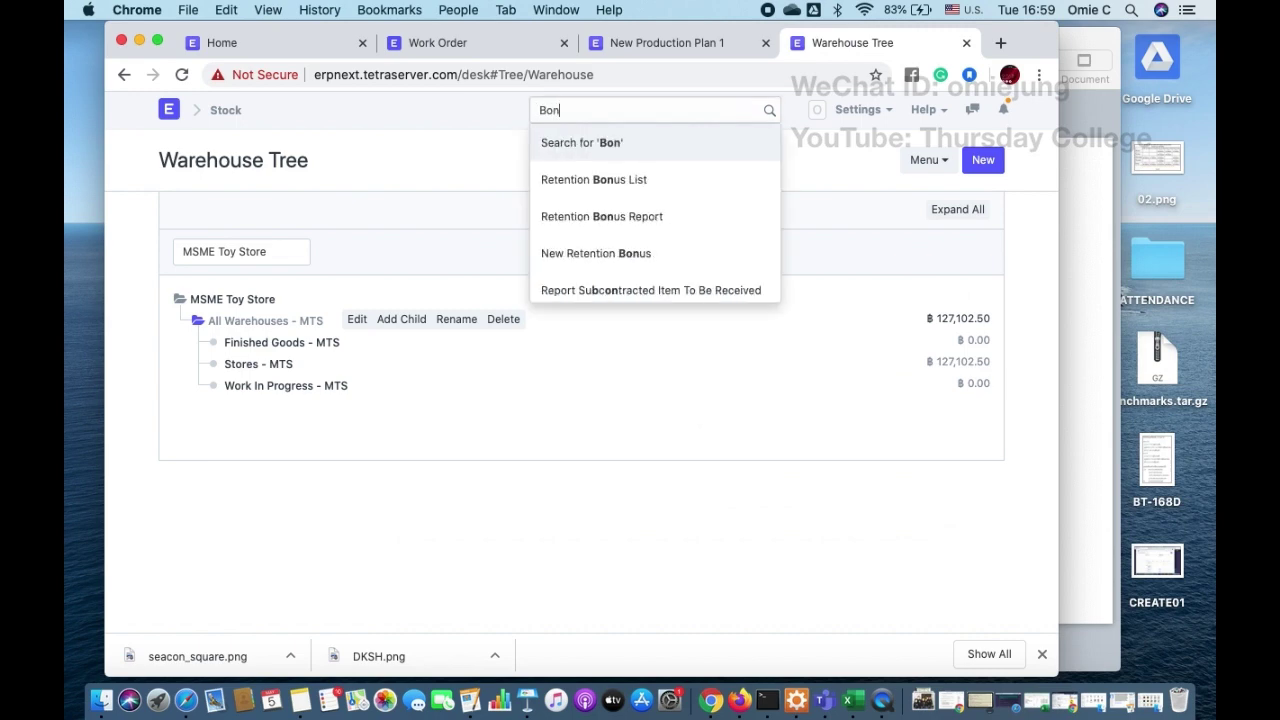
type("m")
left_click(596, 183)
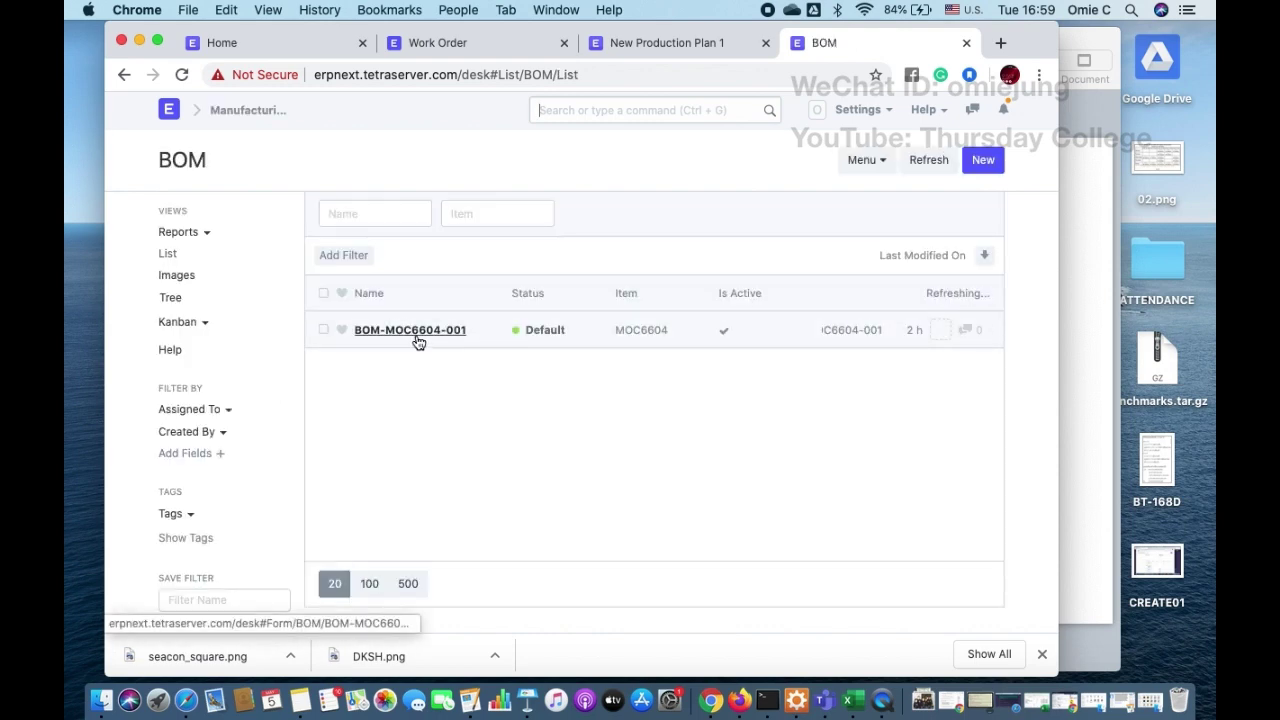
left_click(418, 340)
scroll(575, 400, "down", 5)
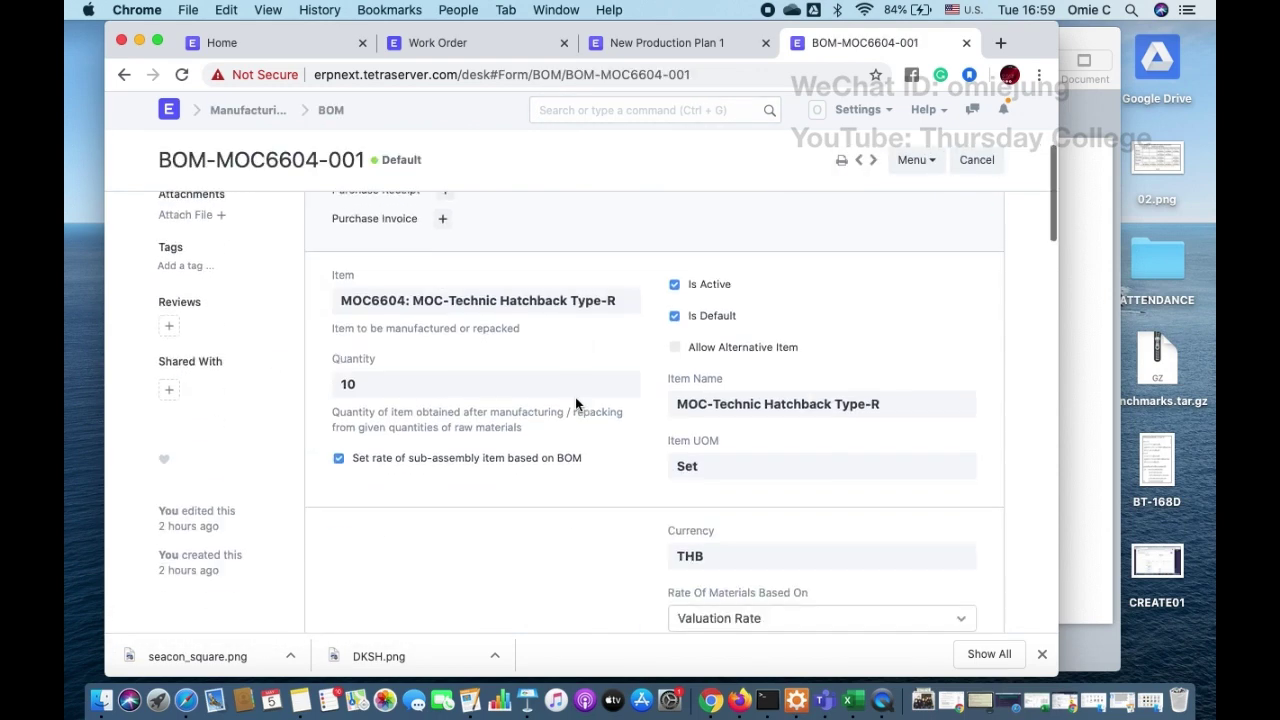
scroll(575, 404, "down", 10)
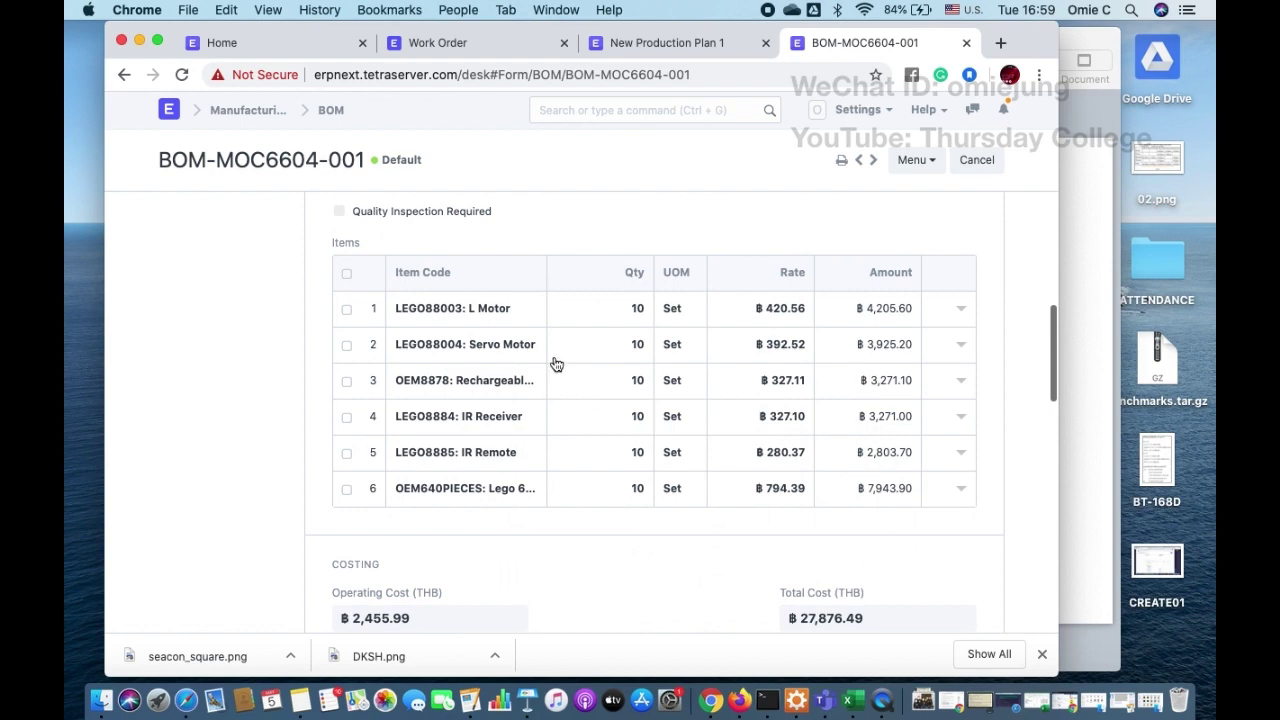
left_click(677, 47)
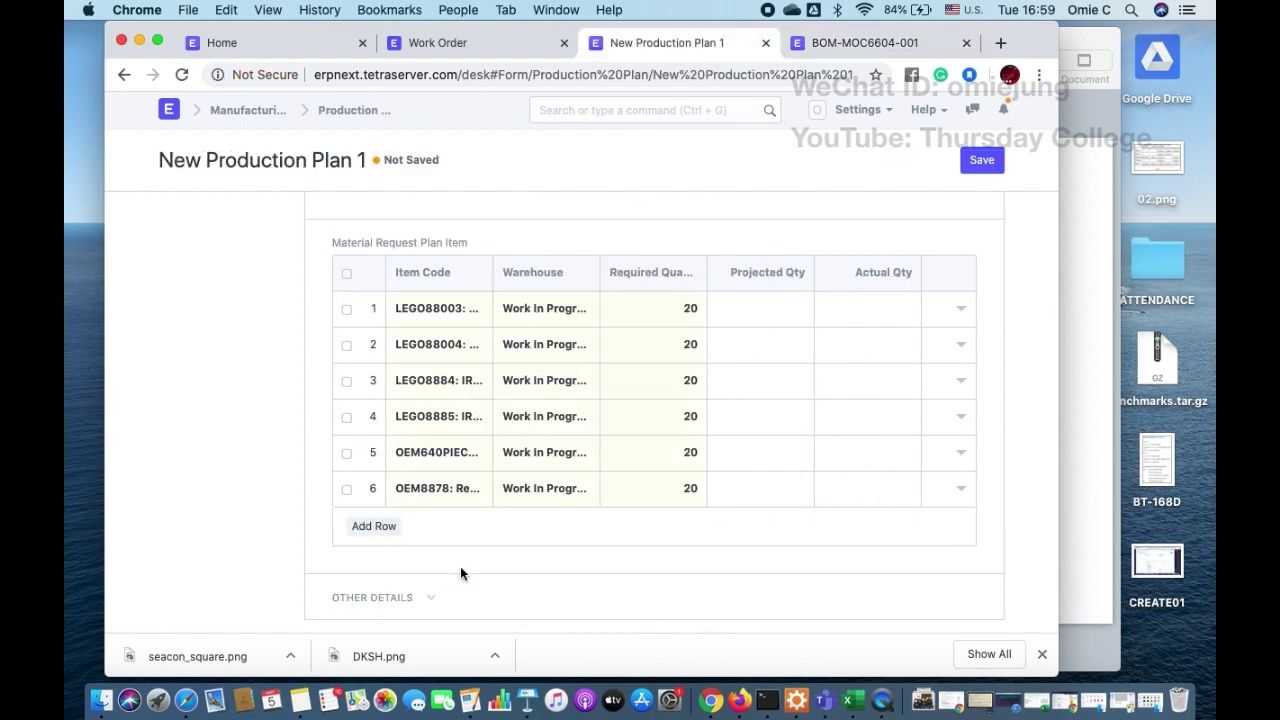
Review the plan form and save it as draft MFG-PP-2020-00001
scroll(460, 566, "down", 1)
scroll(460, 573, "up", 10)
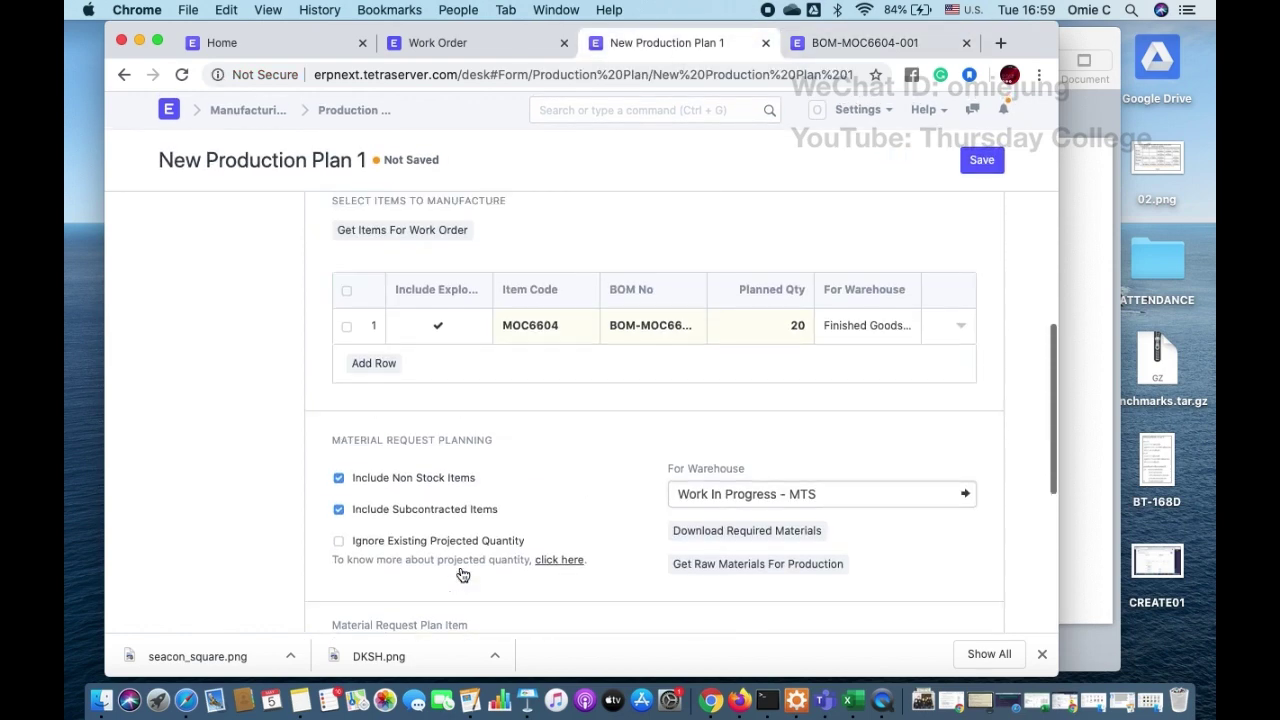
scroll(475, 537, "up", 5)
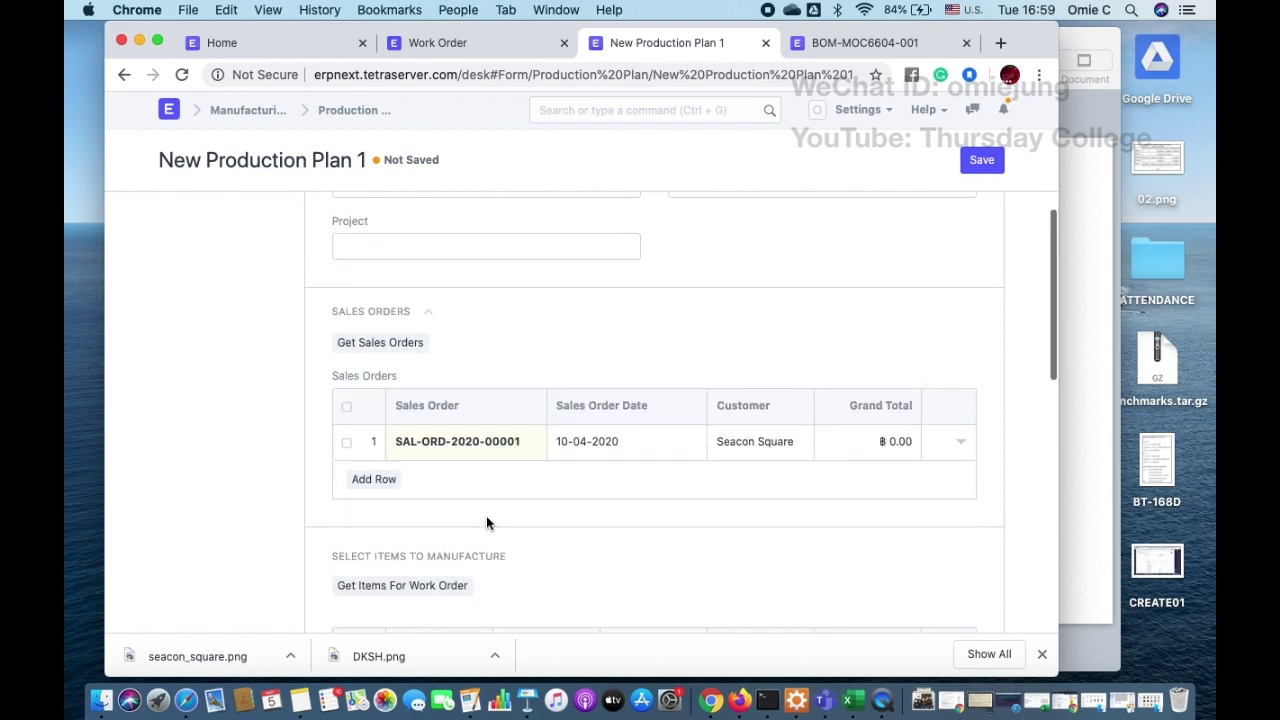
scroll(487, 520, "up", 7)
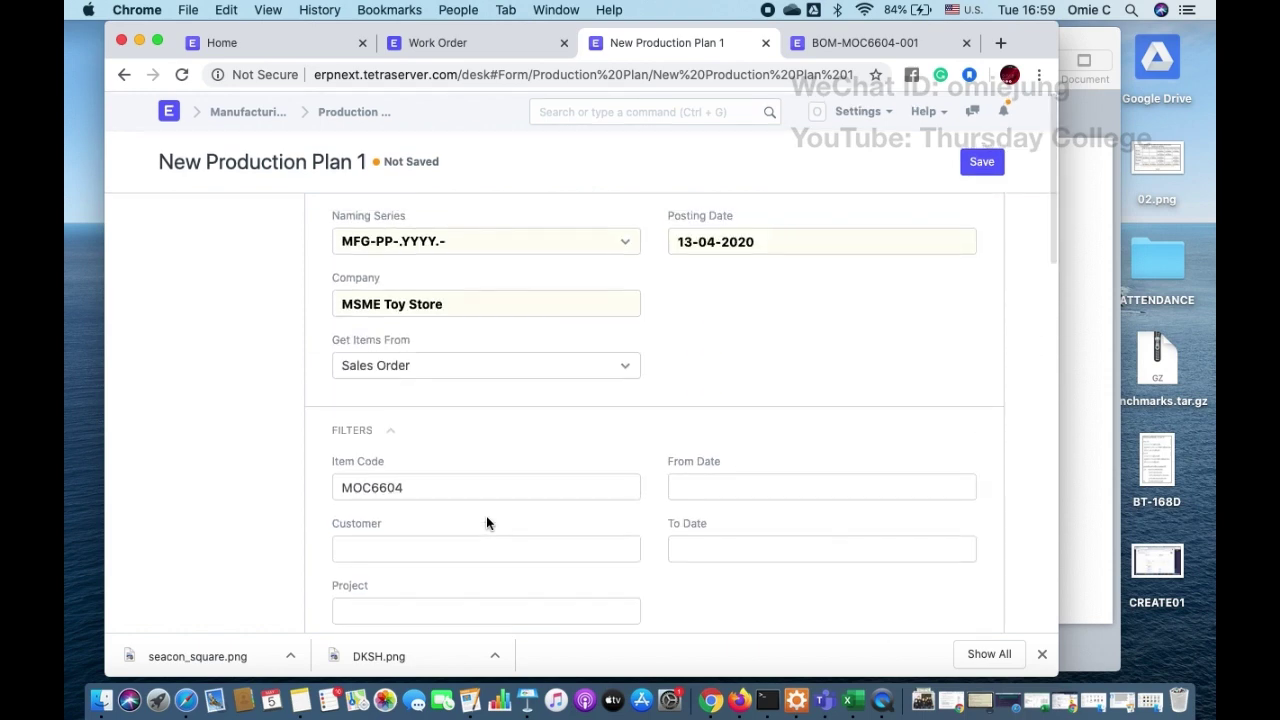
scroll(486, 520, "up", 1)
scroll(486, 515, "down", 6)
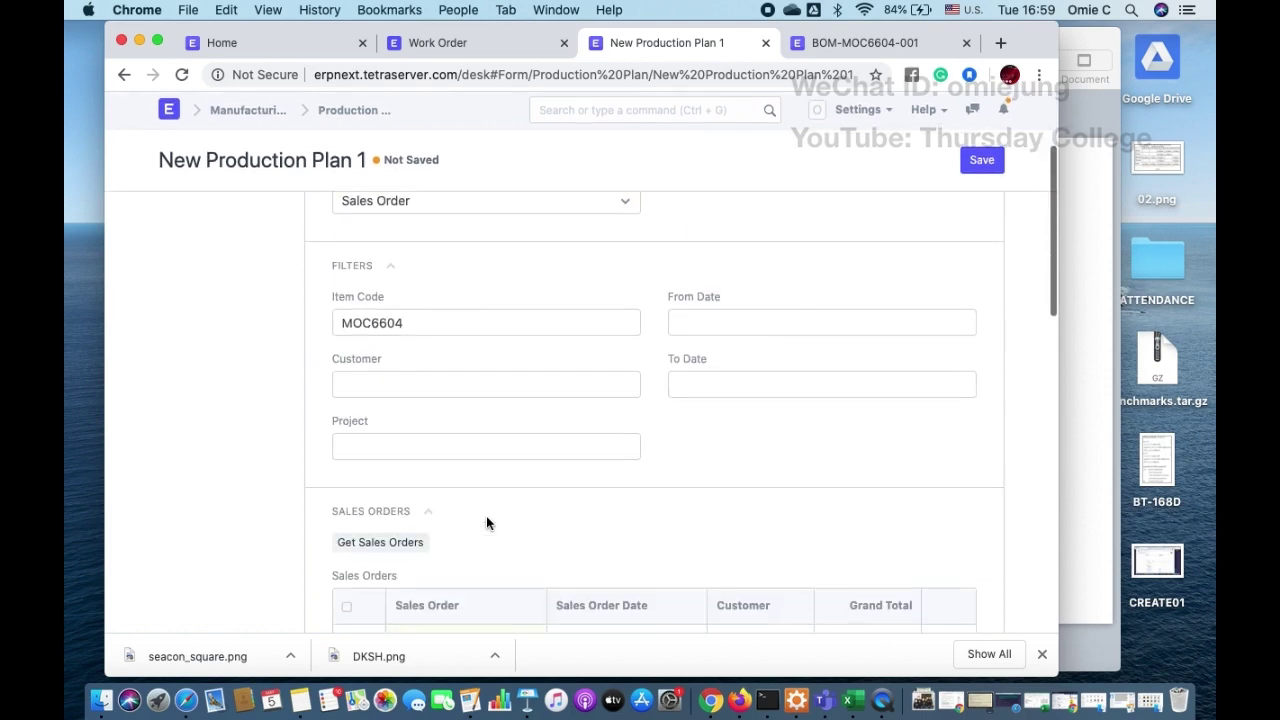
scroll(486, 515, "down", 4)
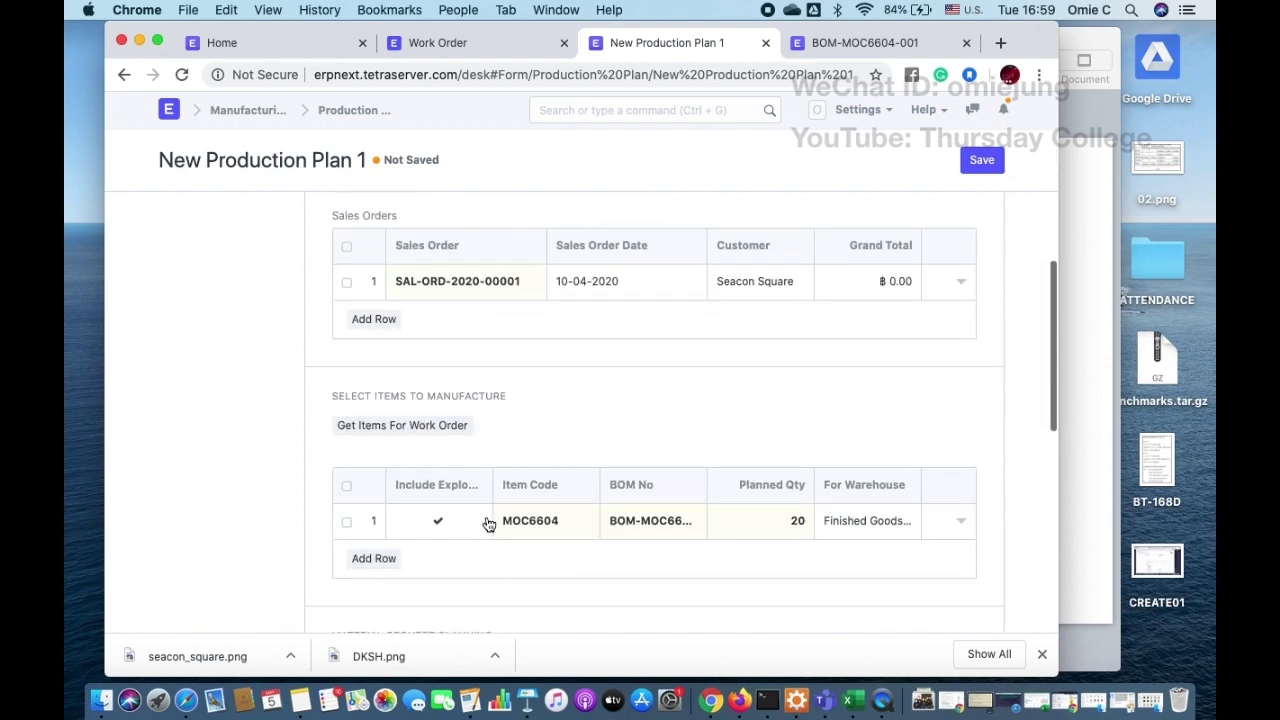
scroll(486, 515, "down", 3)
scroll(486, 515, "down", 8)
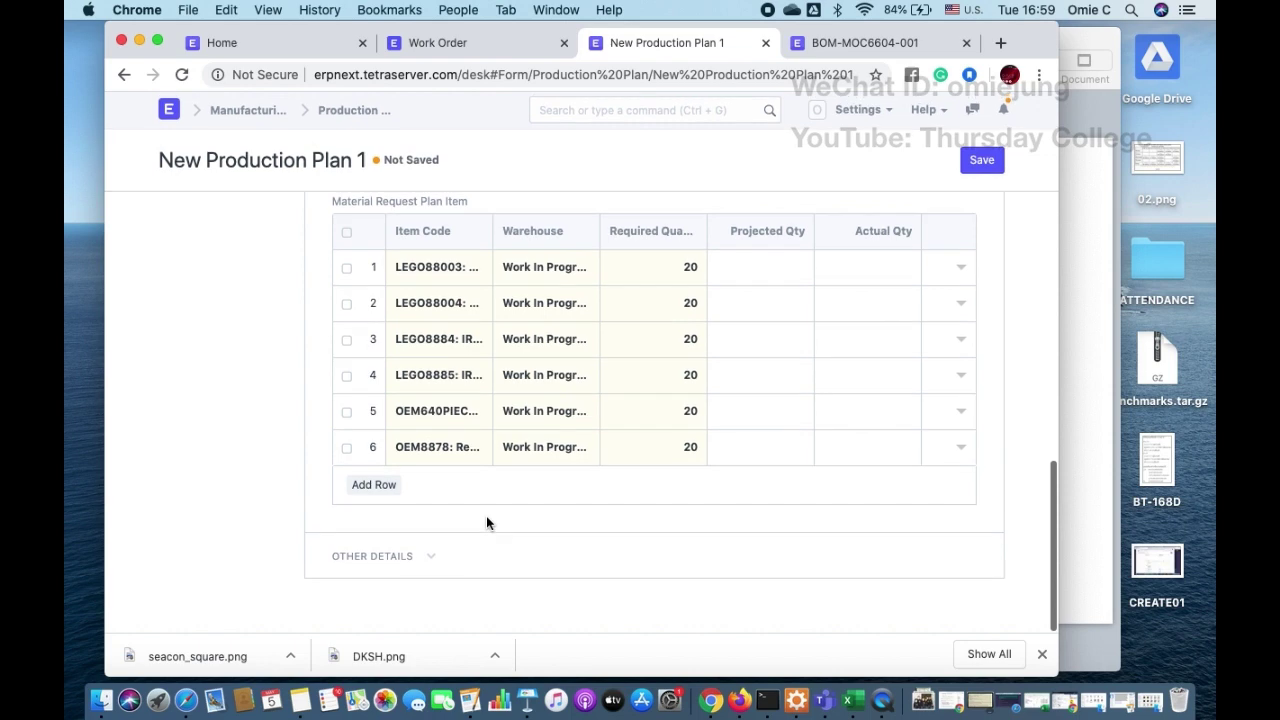
left_click(978, 162)
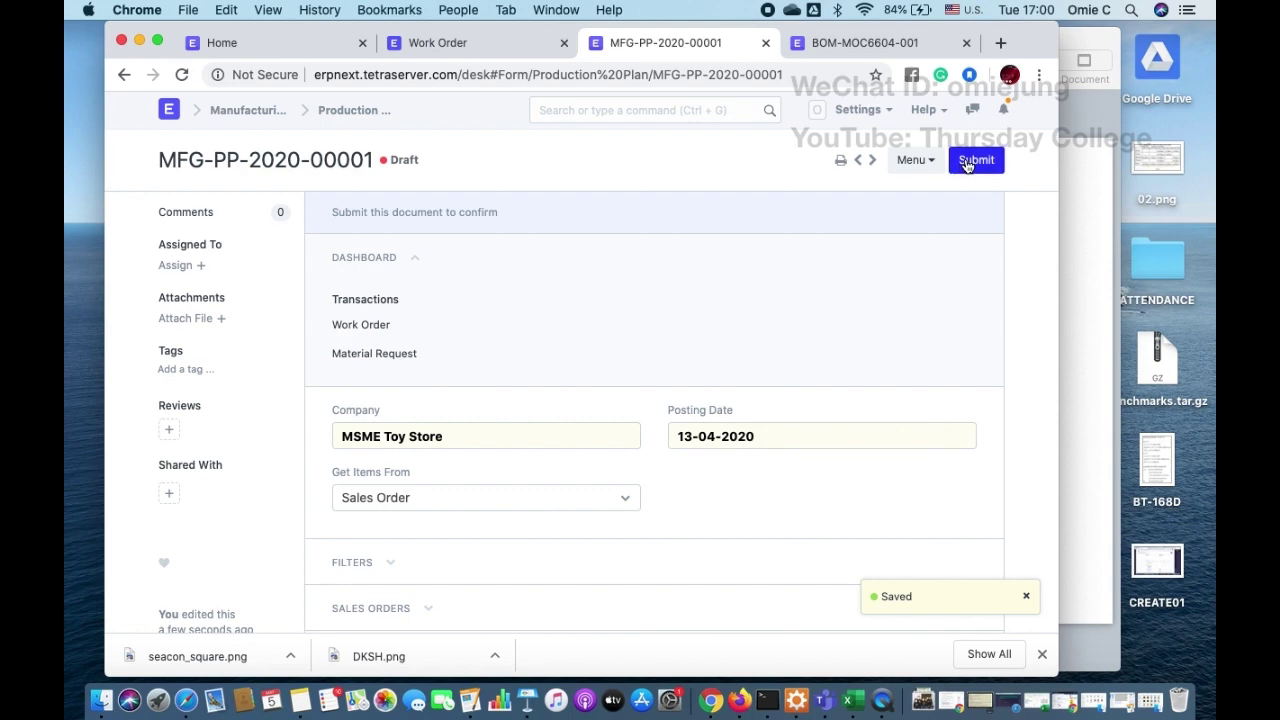
Submit production plan MFG-PP-2020-00001 and confirm, so its status becomes Not Started
left_click(965, 164)
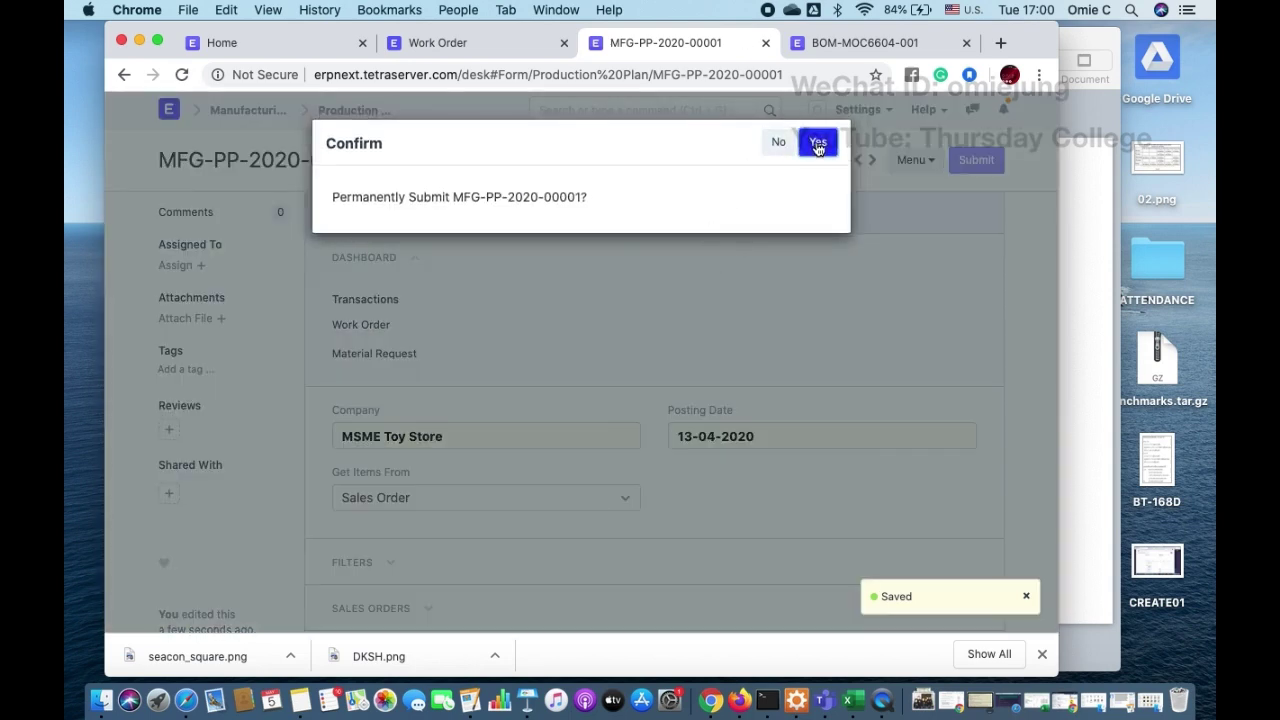
left_click(817, 142)
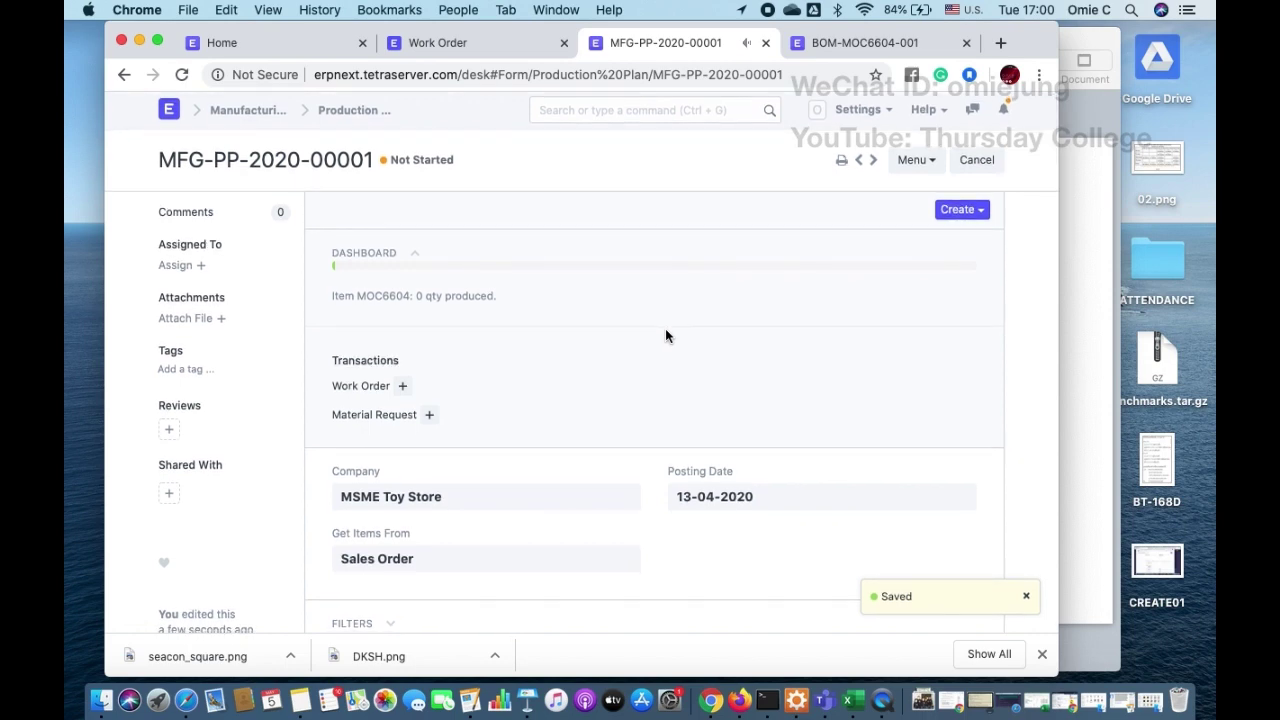
scroll(667, 336, "down", 3)
scroll(666, 331, "up", 3)
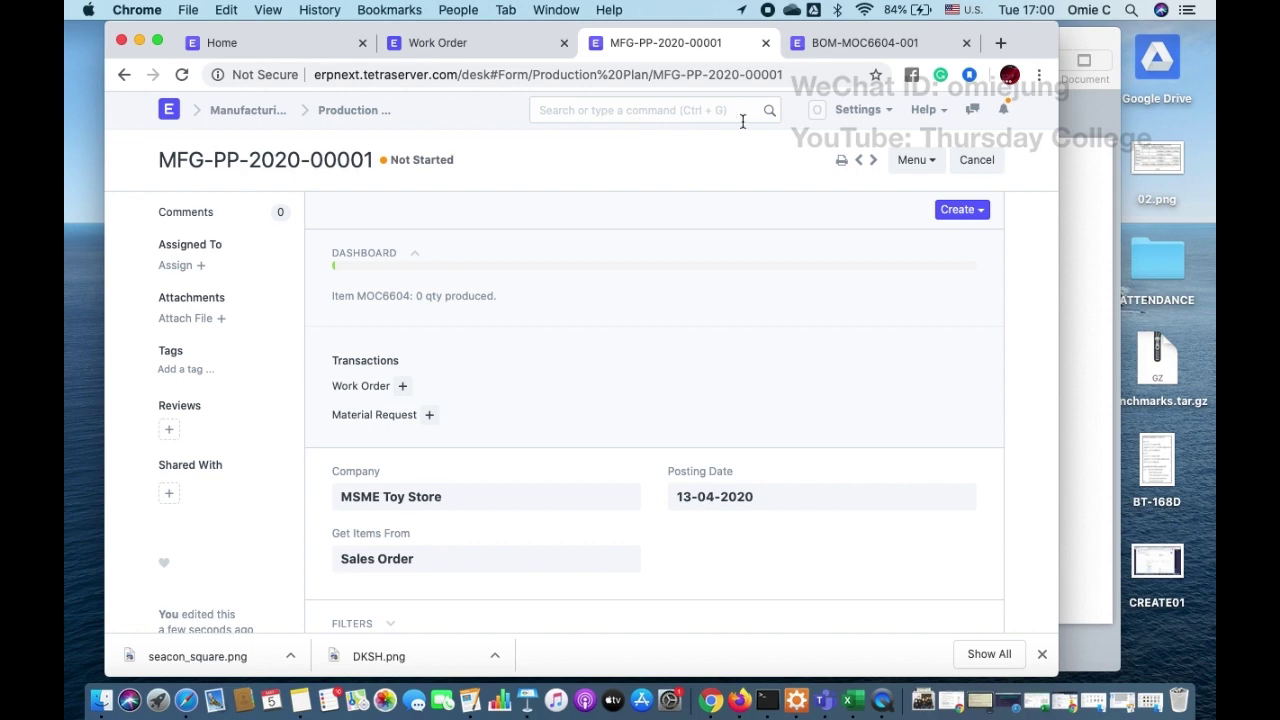
Create work order MFG-WO-2020-00001 from the plan and open its linked Work Order list
left_click(982, 215)
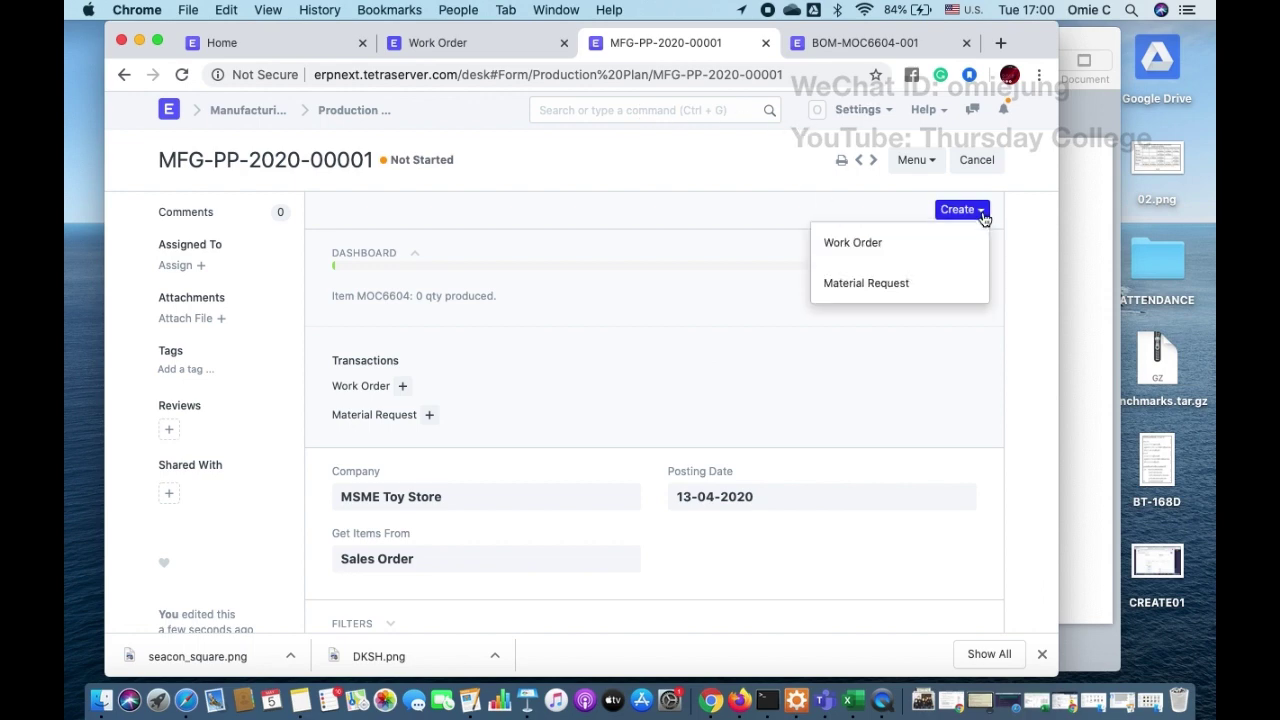
left_click(857, 244)
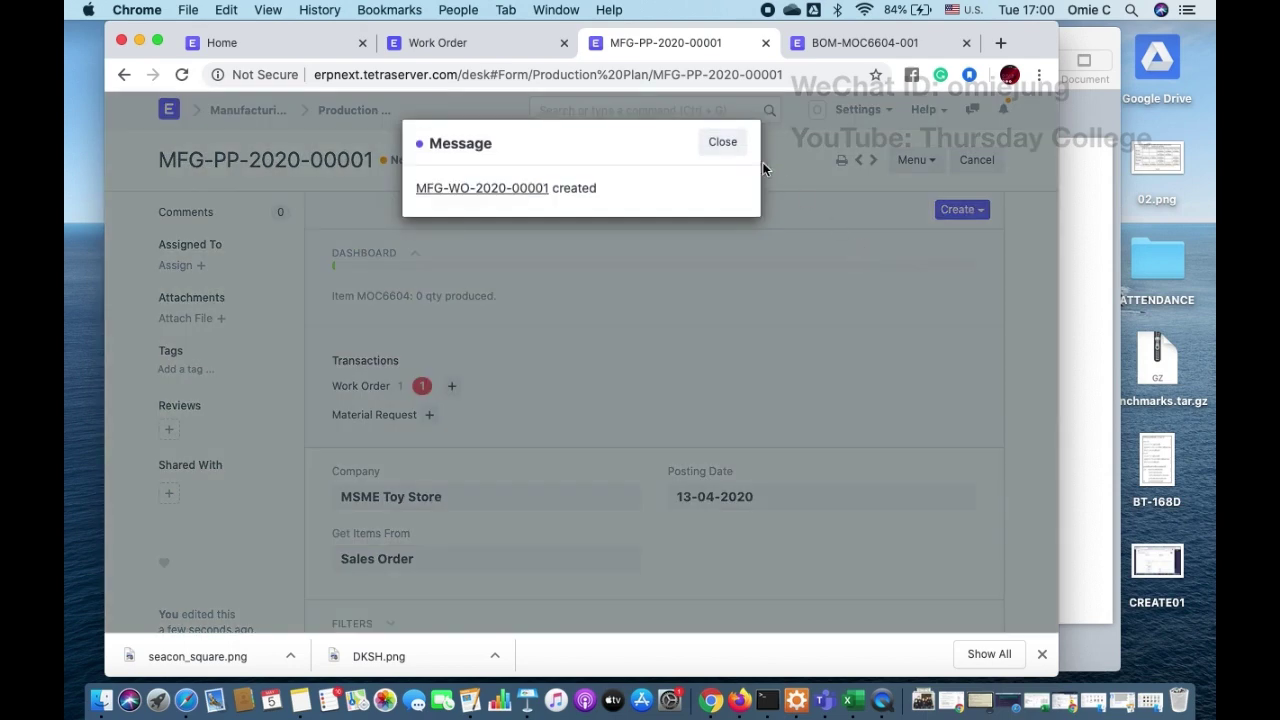
left_click(730, 146)
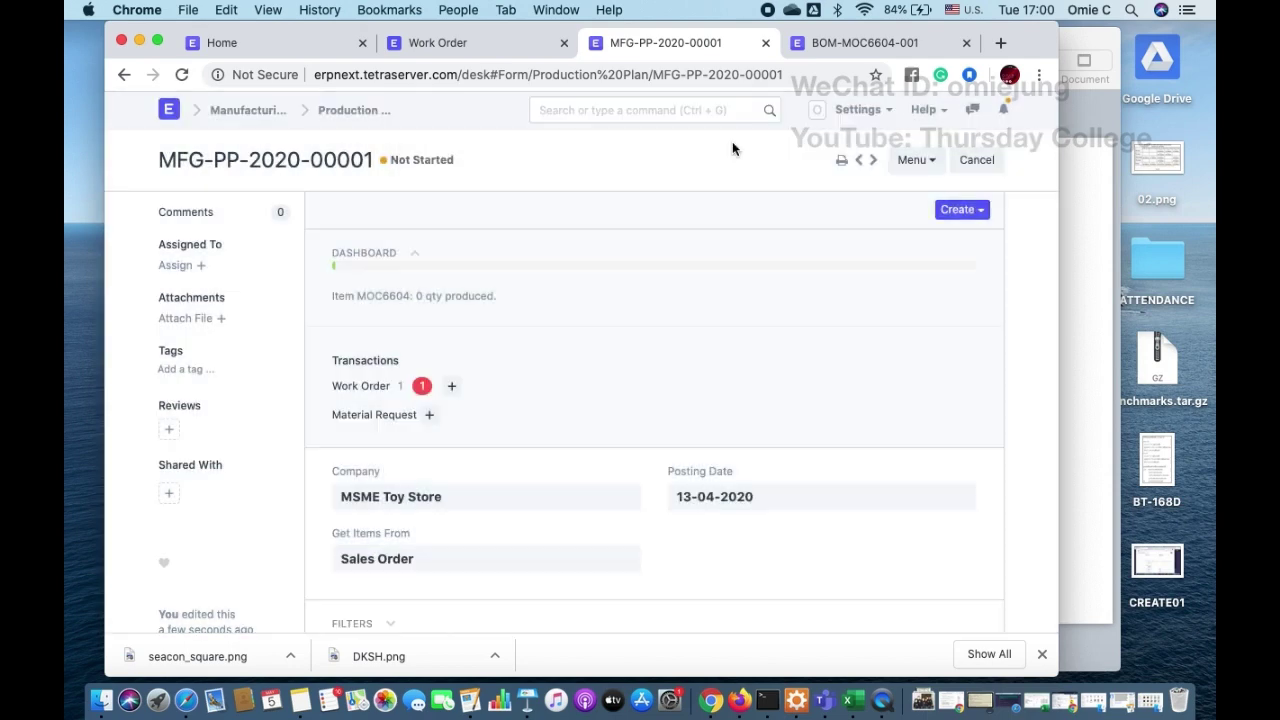
left_click(421, 387)
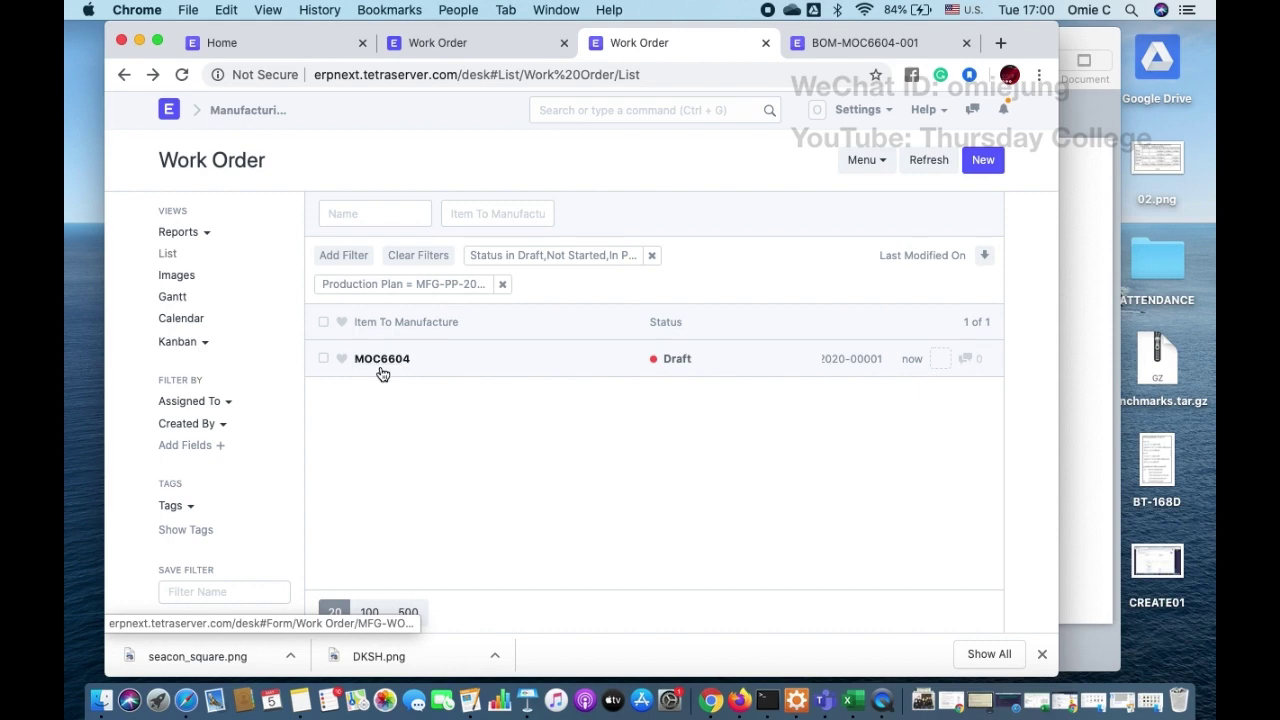
Open the draft MOC6604 work order from the Work Order list
left_click(382, 359)
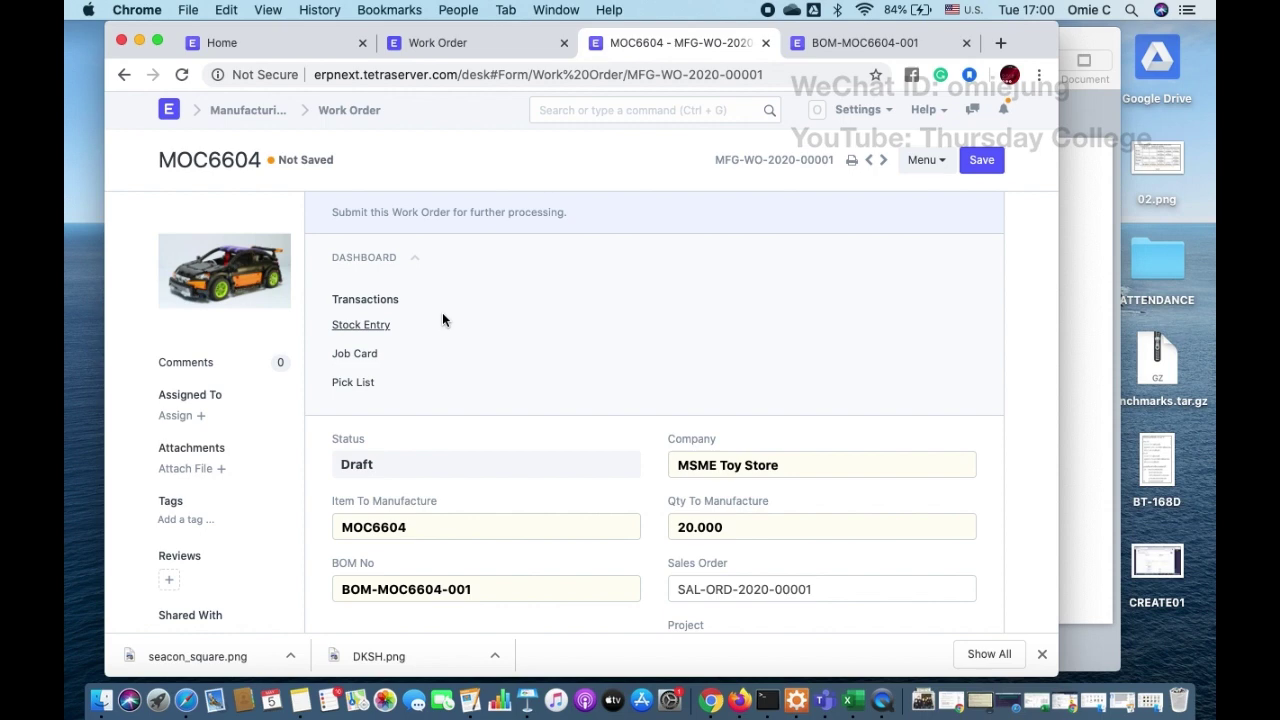
scroll(443, 319, "down", 5)
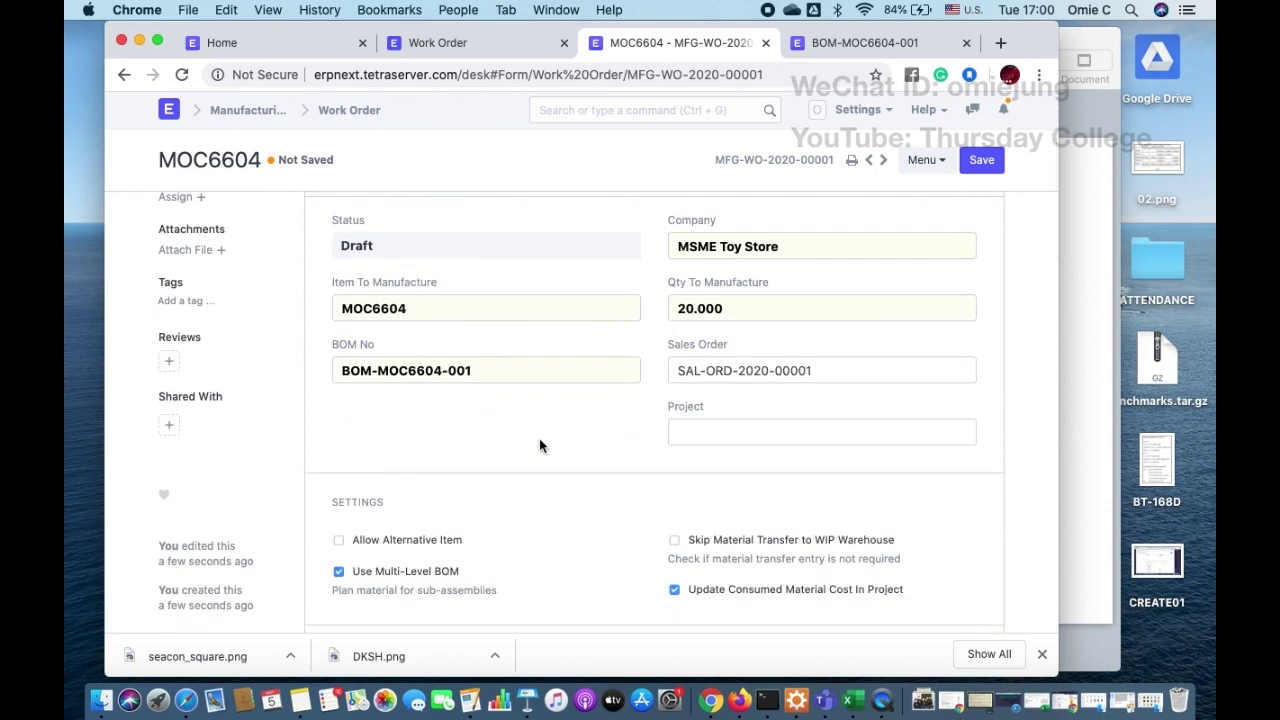
scroll(539, 445, "down", 6)
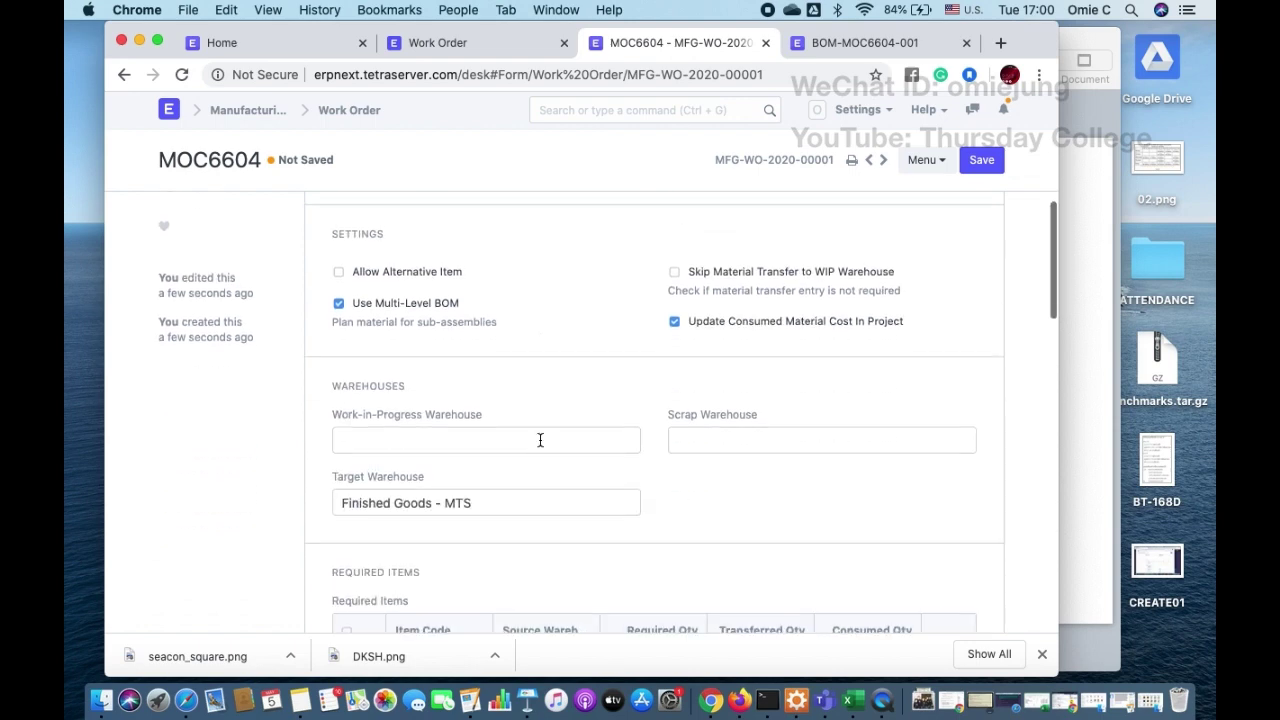
scroll(527, 338, "down", 6)
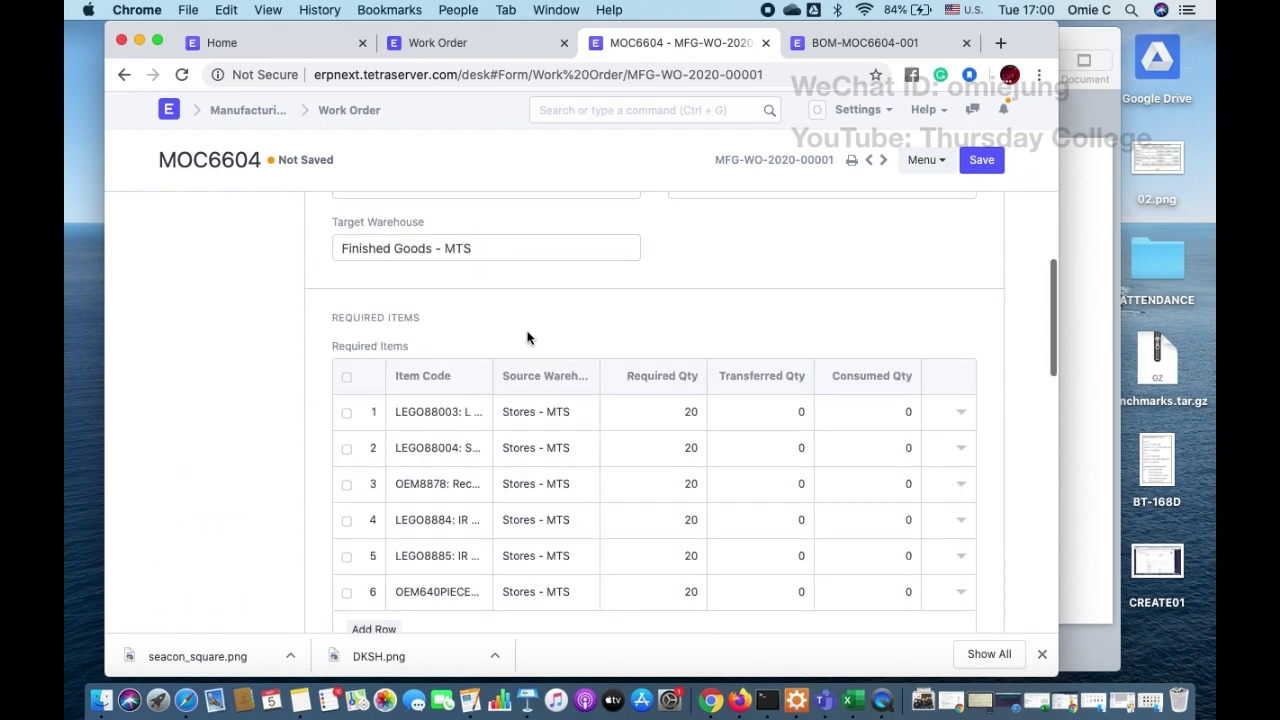
scroll(527, 338, "up", 5)
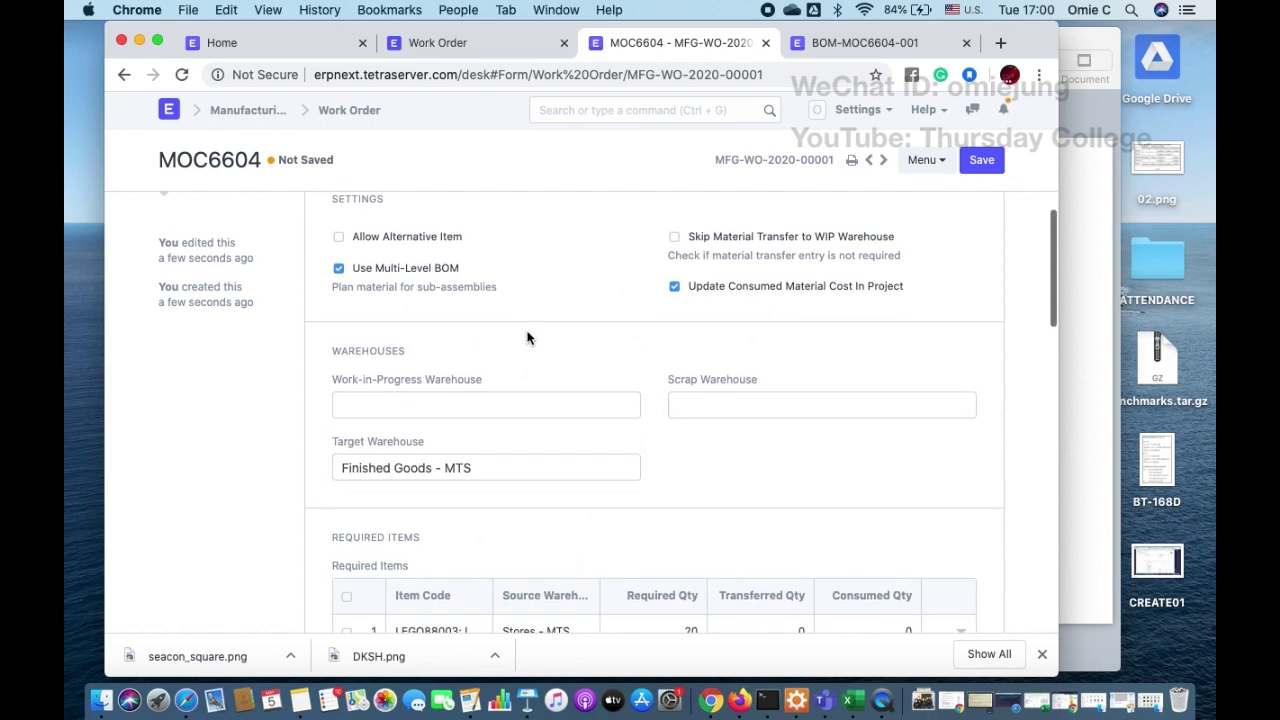
Set the Work-in-Progress Warehouse to Work In Progress - MTS
left_click(475, 400)
left_click(419, 529)
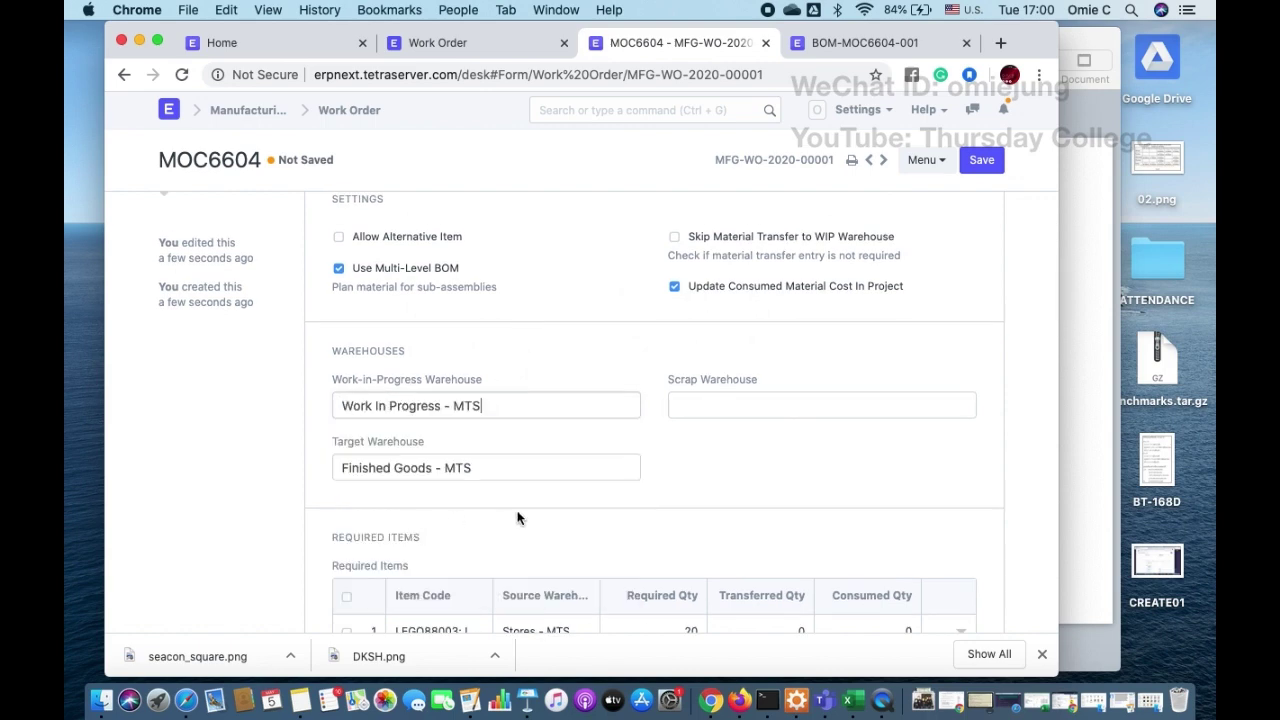
scroll(520, 520, "down", 5)
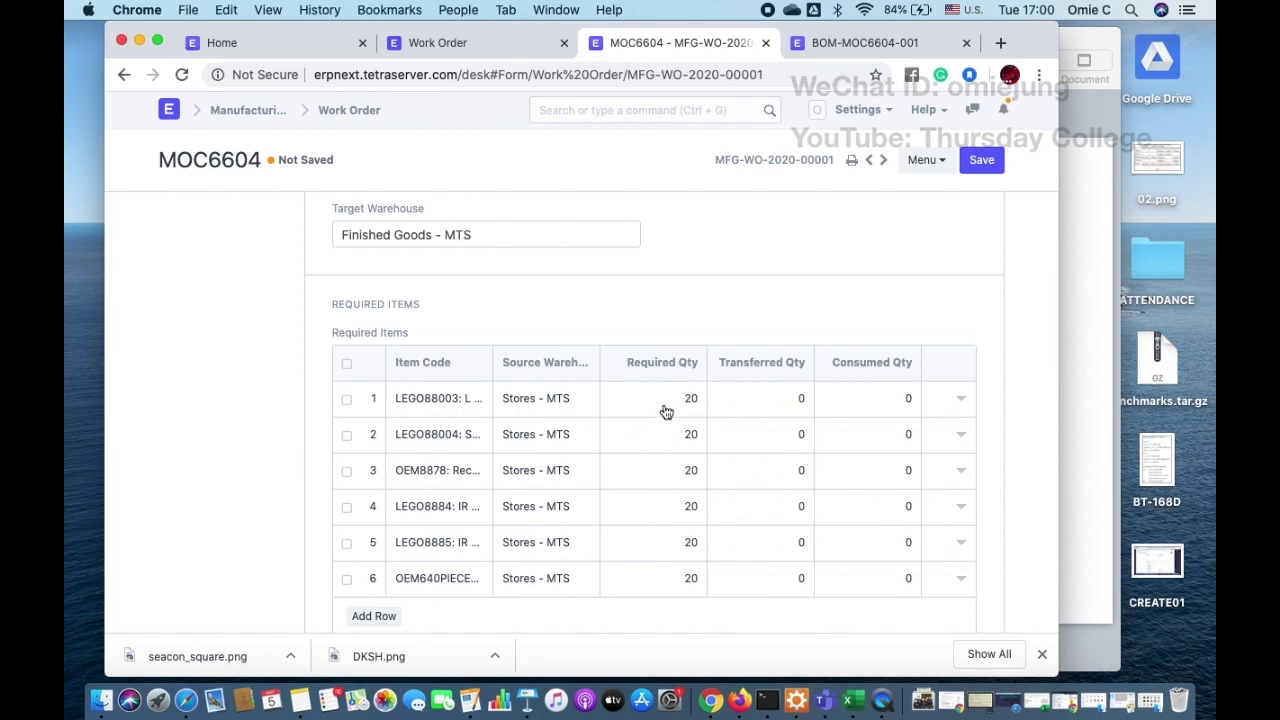
scroll(658, 484, "down", 7)
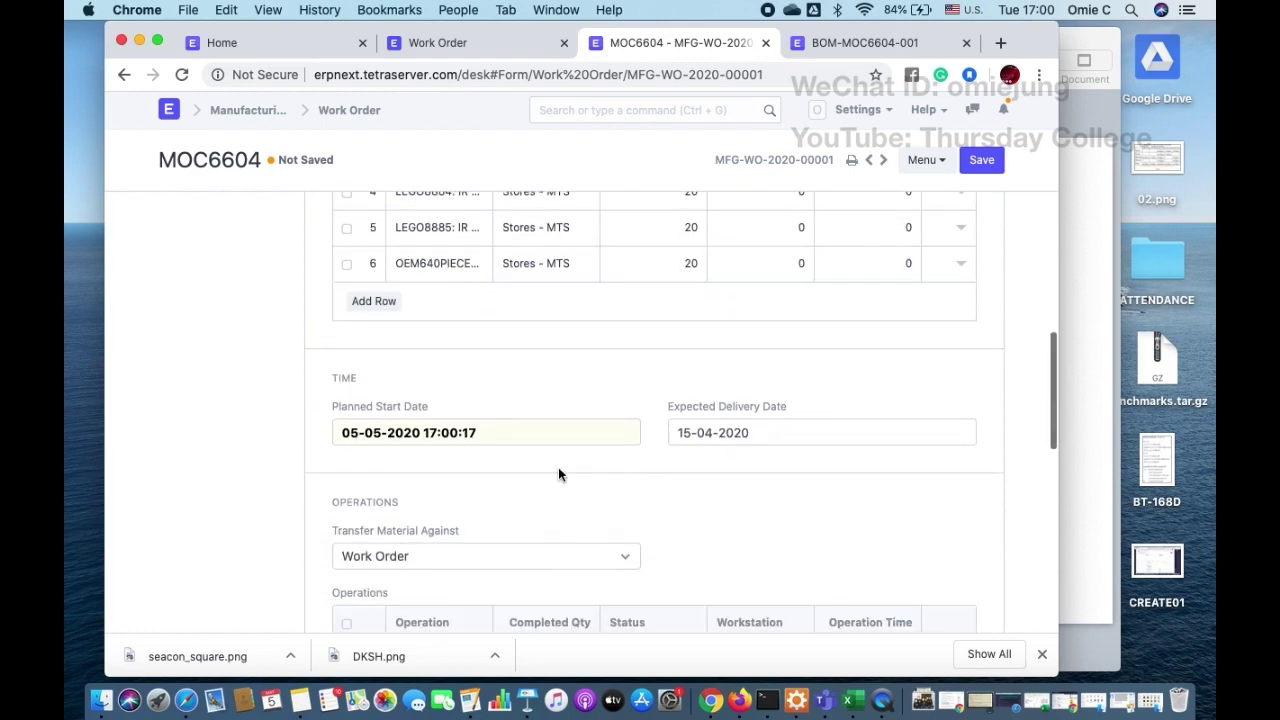
left_click(525, 424)
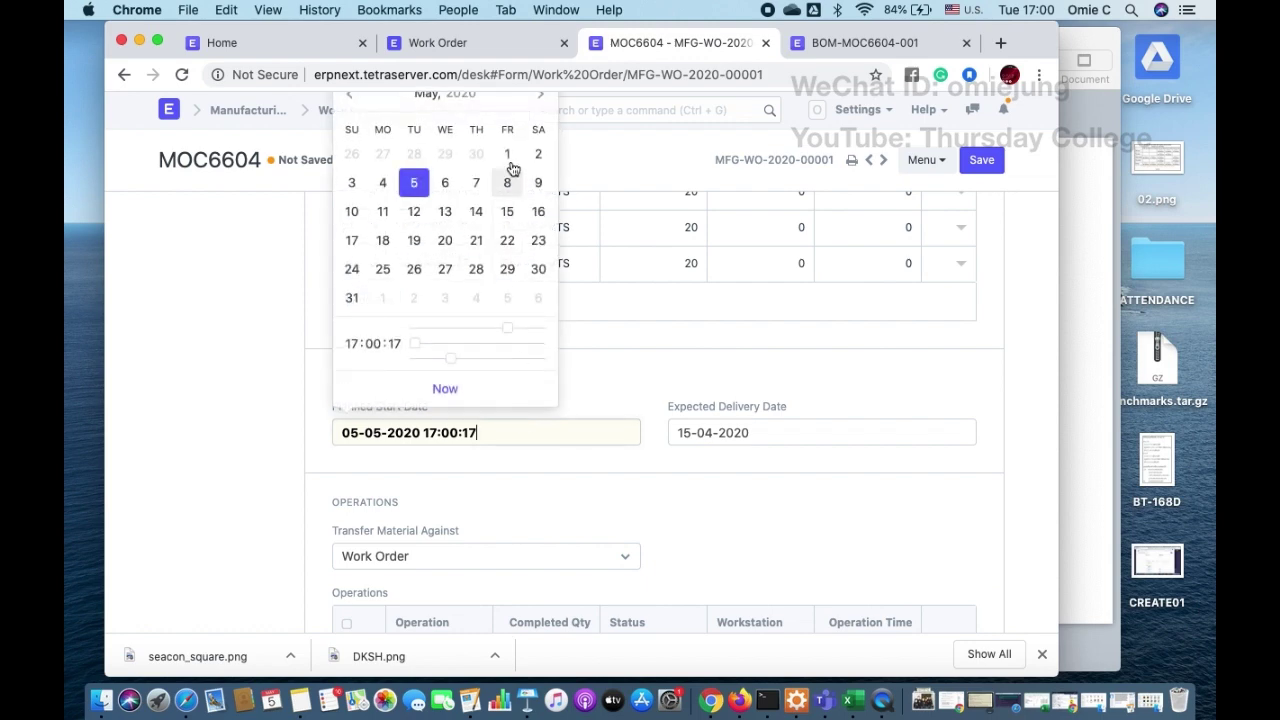
left_click(349, 96)
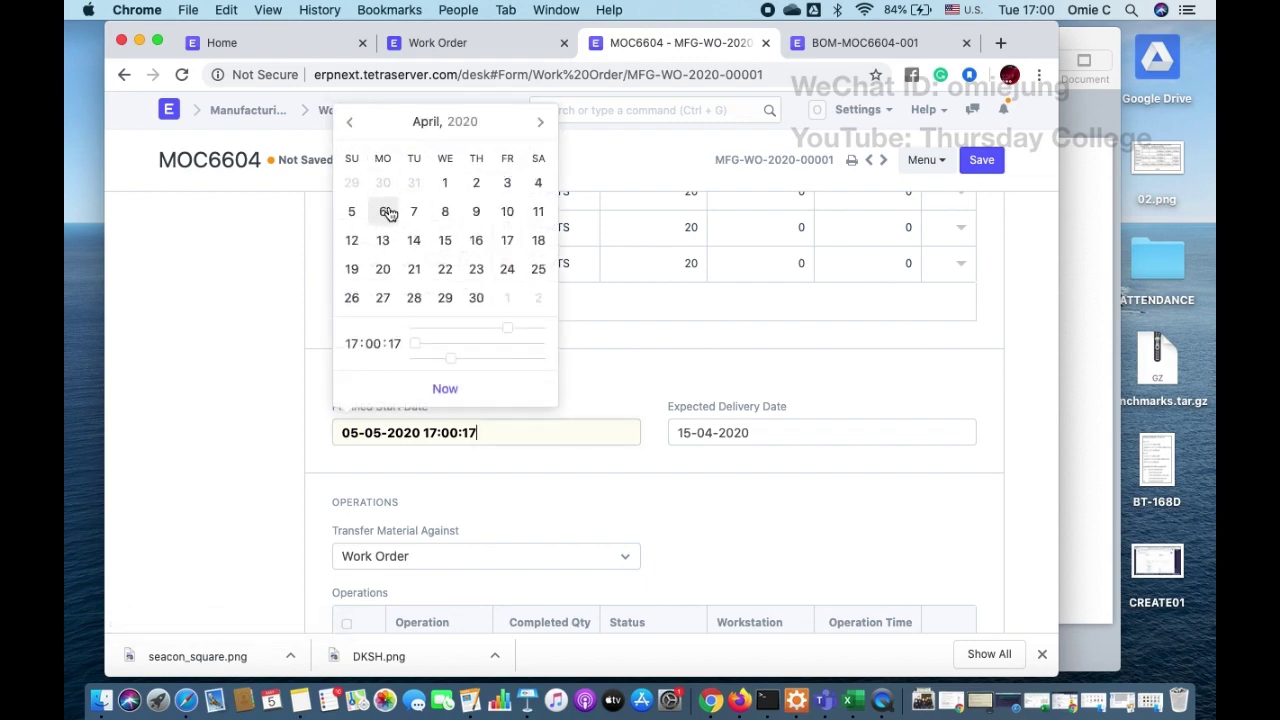
left_click(383, 241)
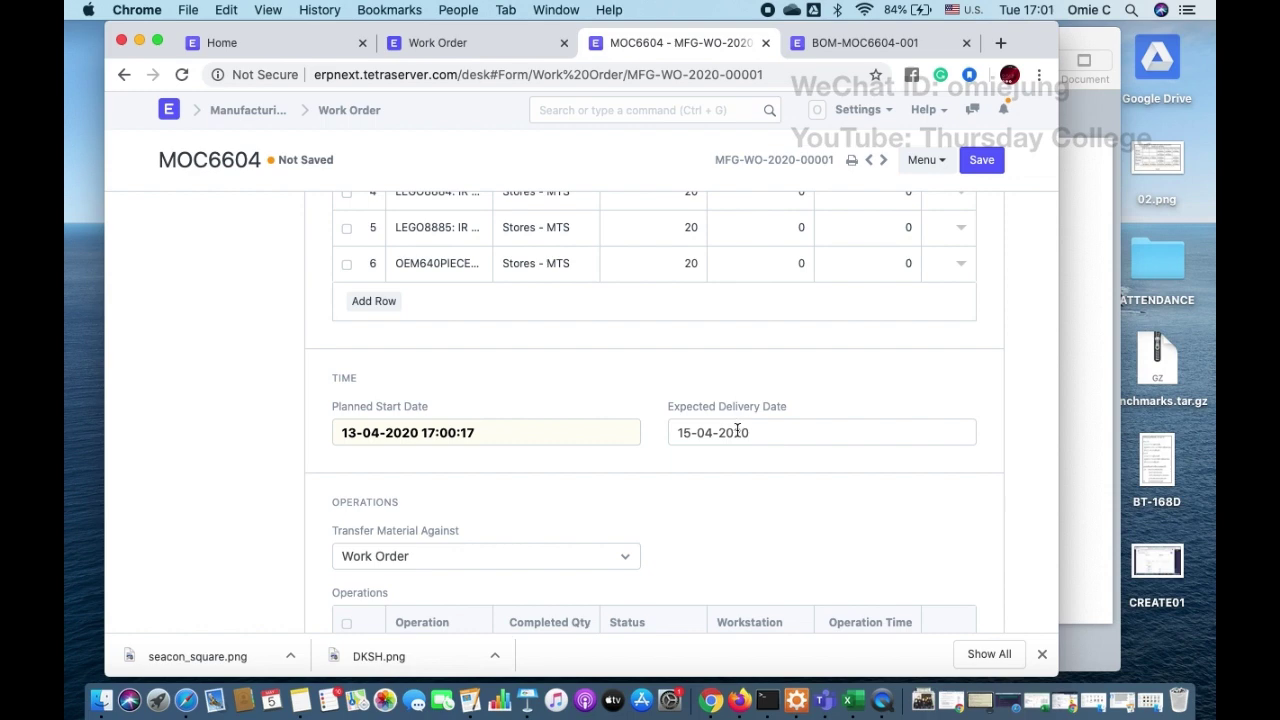
left_click(500, 435)
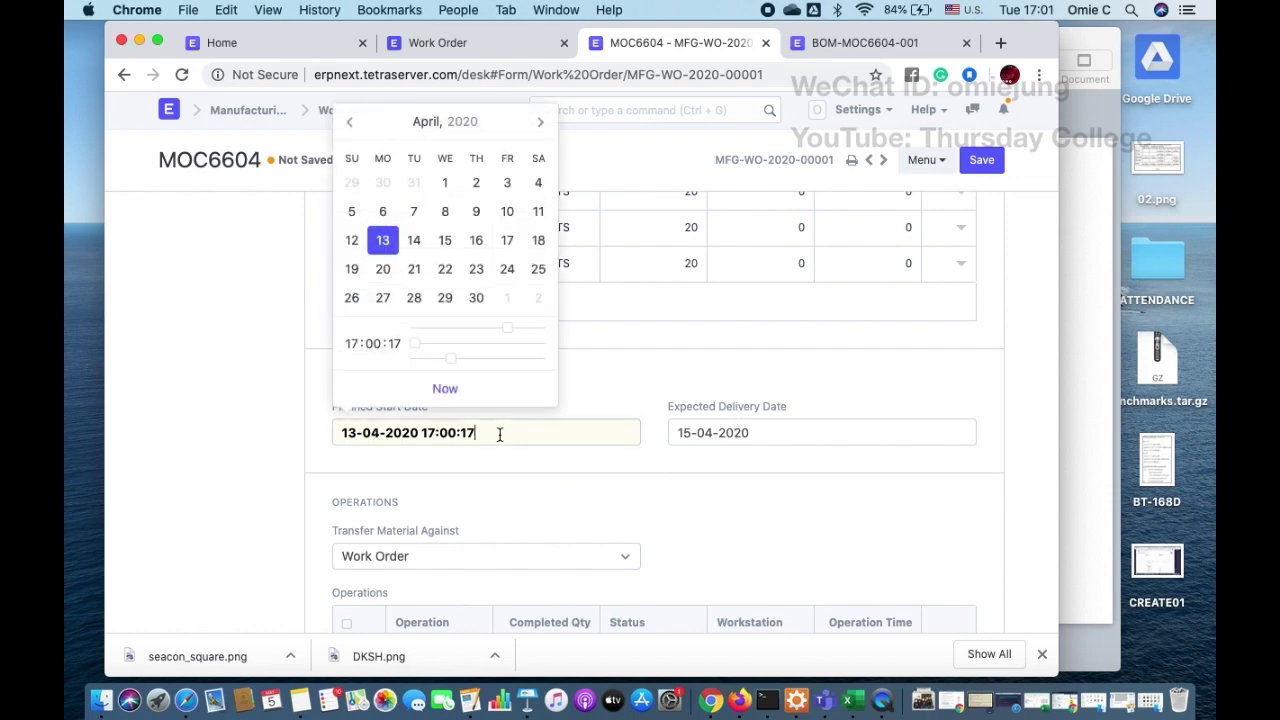
left_click_drag(483, 334, 289, 354)
left_click(289, 354)
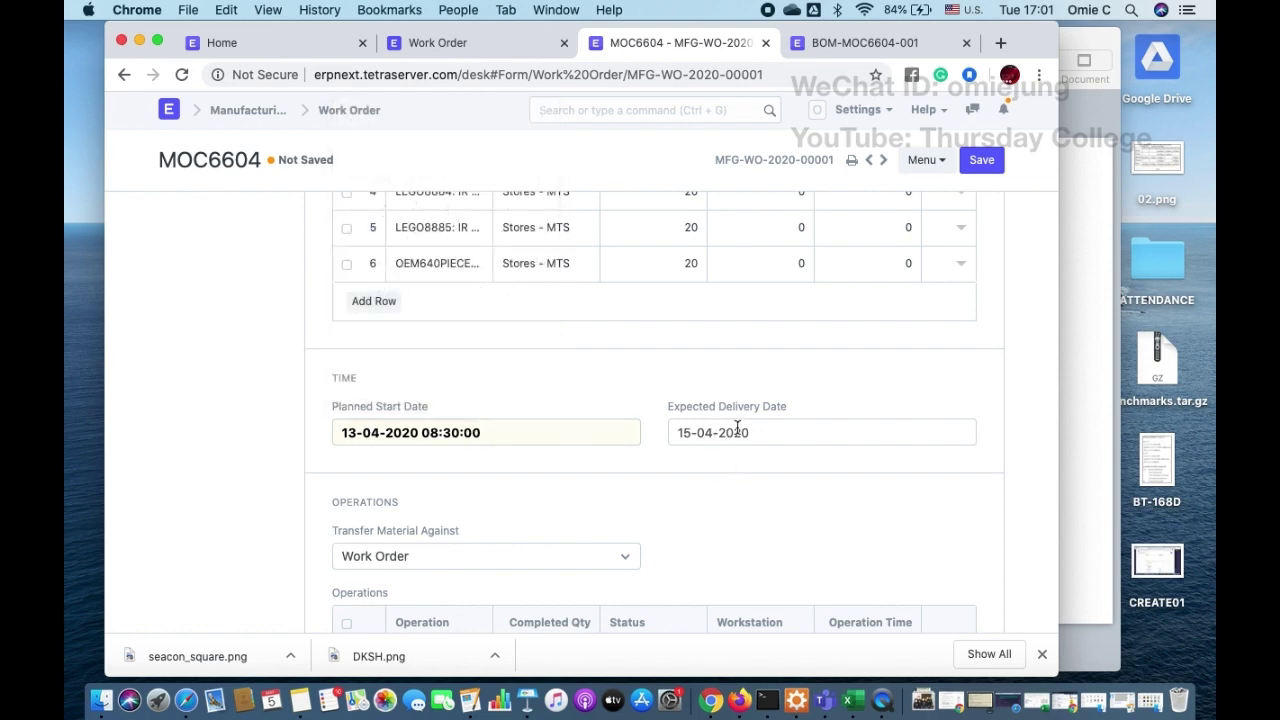
Enter 1000 as the Additional Operating Cost under Operation Cost
scroll(737, 428, "down", 3)
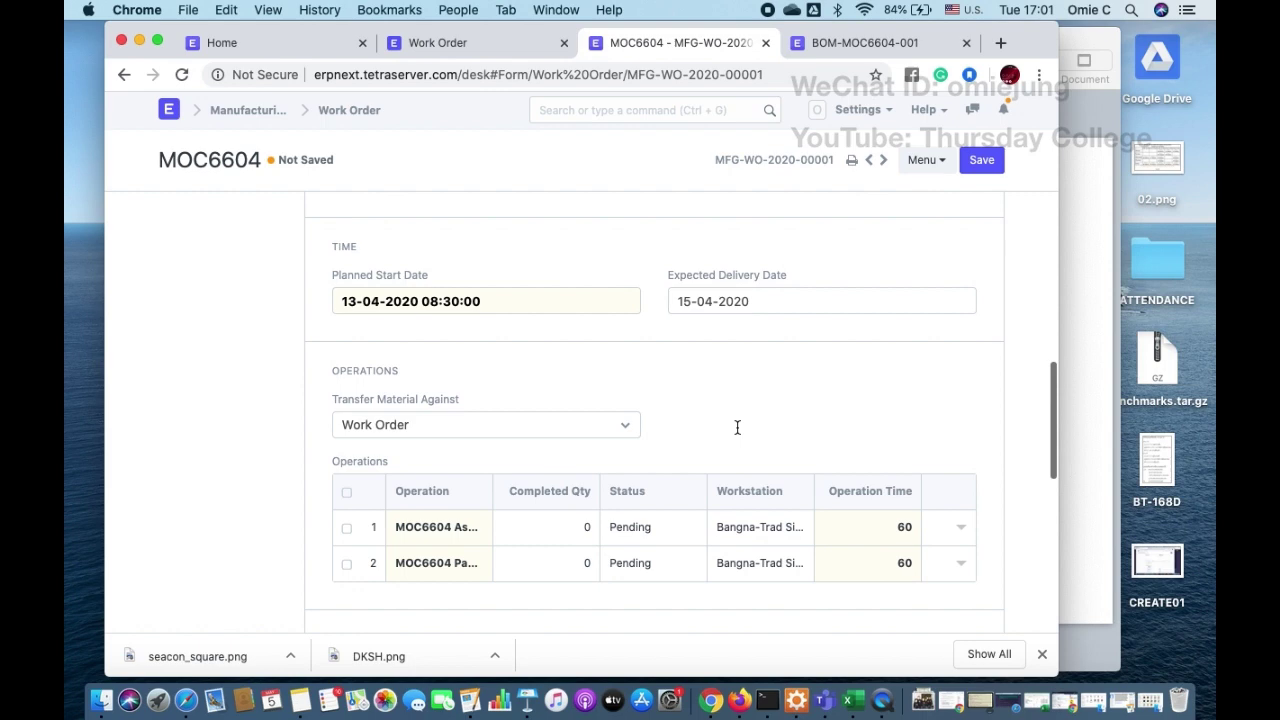
scroll(737, 427, "down", 2)
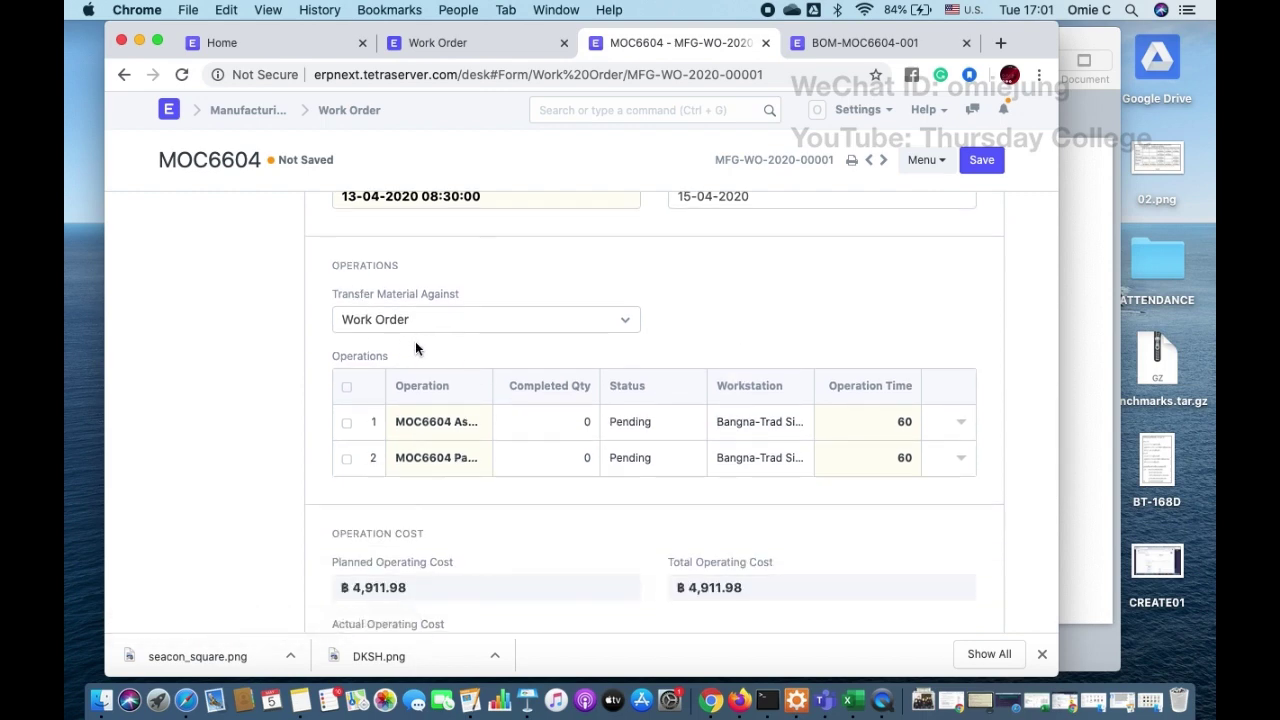
scroll(431, 351, "down", 5)
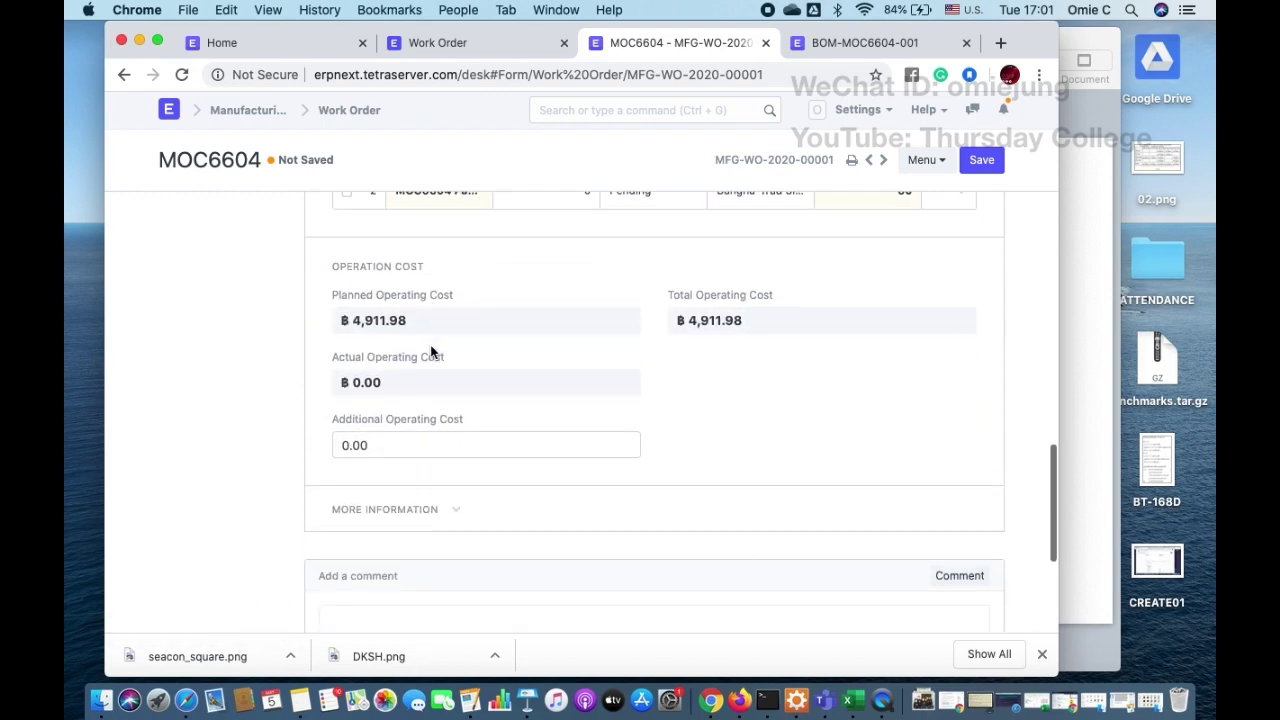
scroll(431, 351, "down", 1)
scroll(431, 351, "up", 4)
scroll(431, 351, "down", 1)
scroll(433, 353, "up", 3)
scroll(433, 353, "up", 1)
scroll(433, 353, "down", 4)
scroll(433, 351, "down", 1)
scroll(431, 351, "up", 3)
scroll(431, 351, "down", 3)
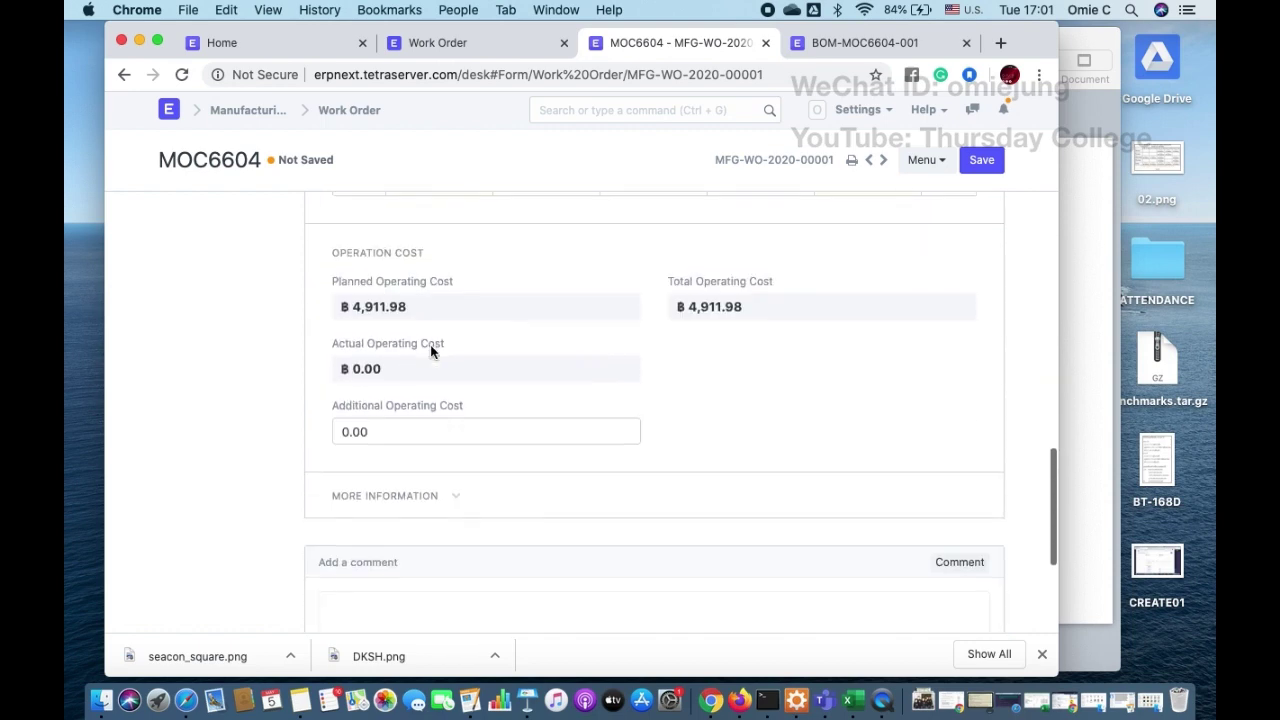
left_click(357, 441)
type("1000")
scroll(357, 441, "down", 4)
scroll(354, 460, "up", 3)
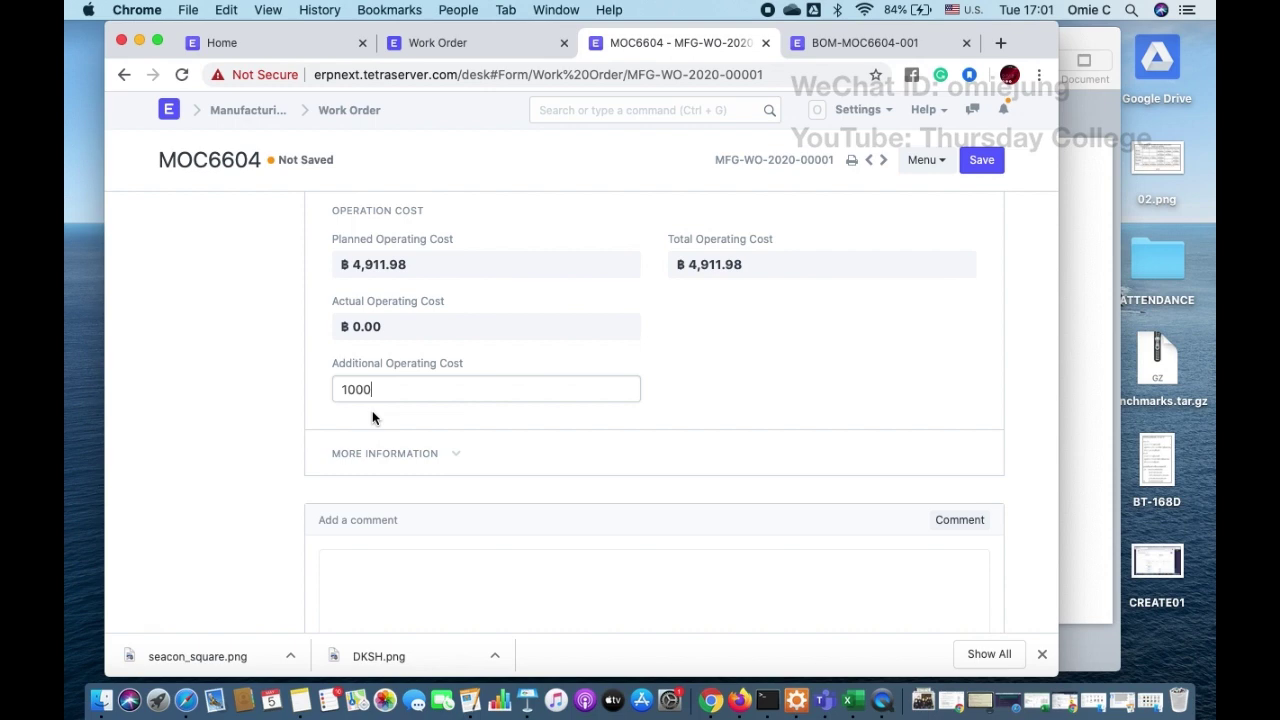
scroll(372, 418, "up", 4)
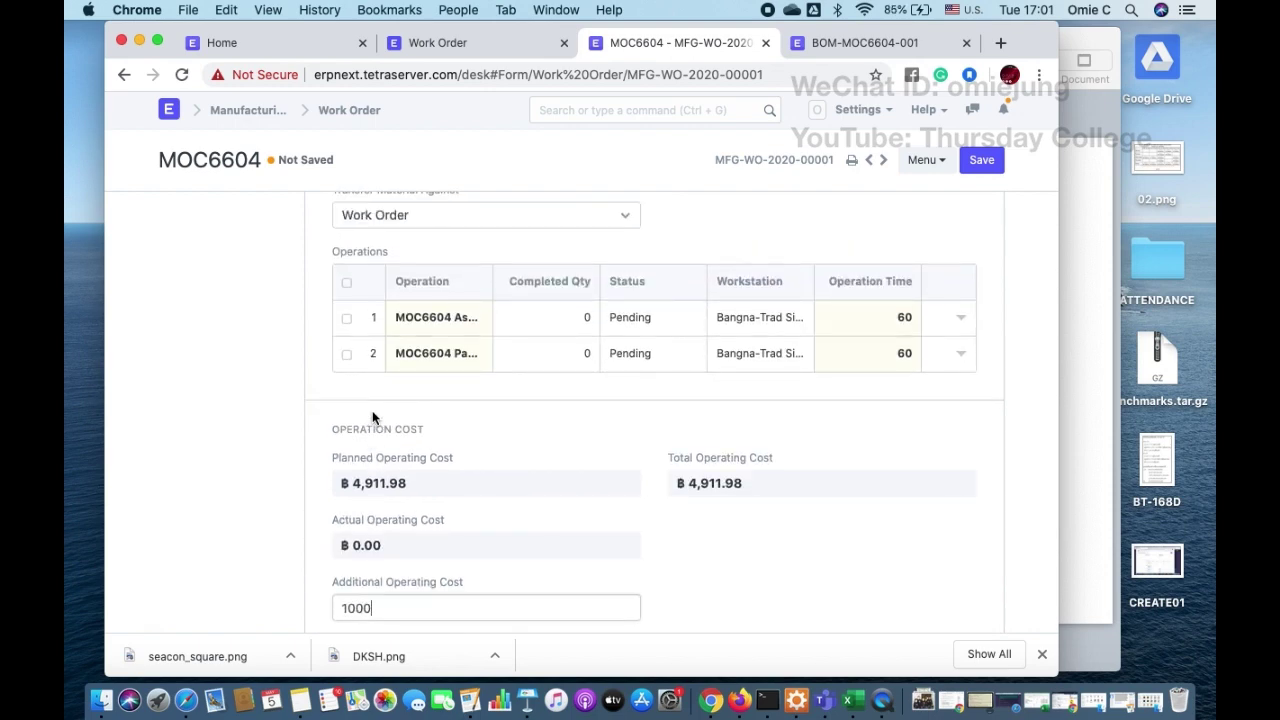
scroll(491, 449, "down", 3)
scroll(491, 450, "up", 4)
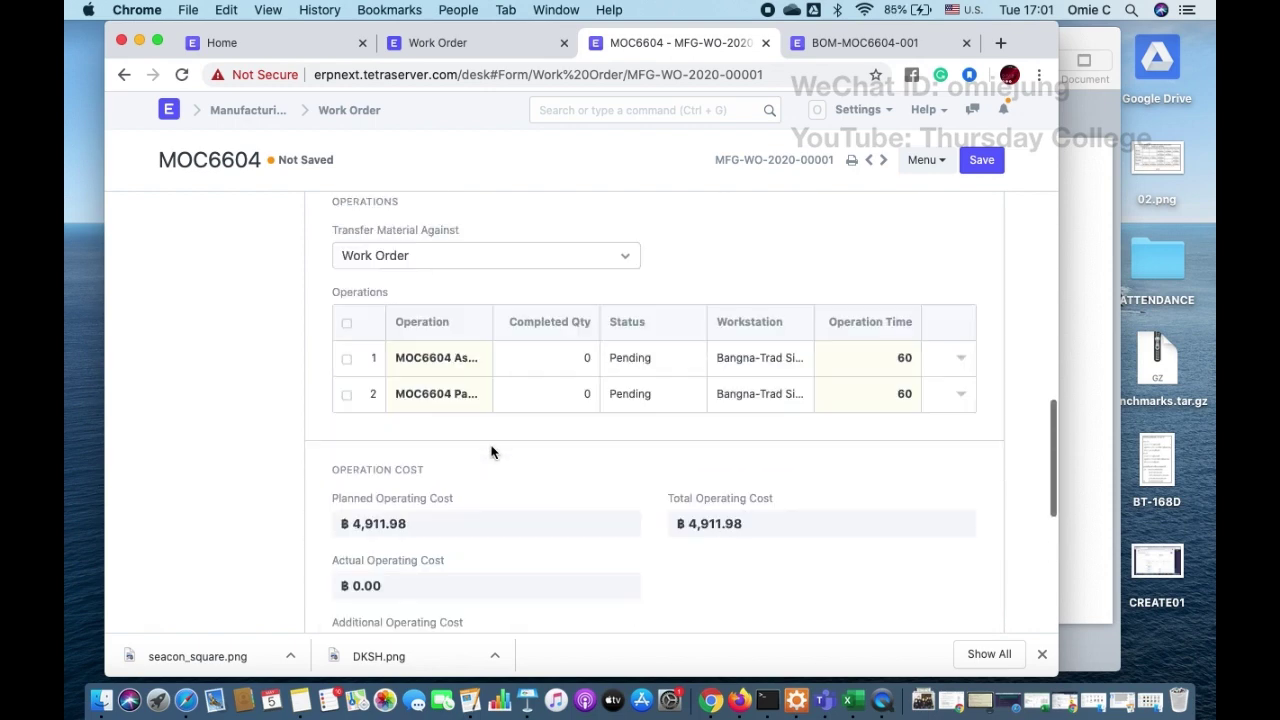
scroll(491, 452, "up", 1)
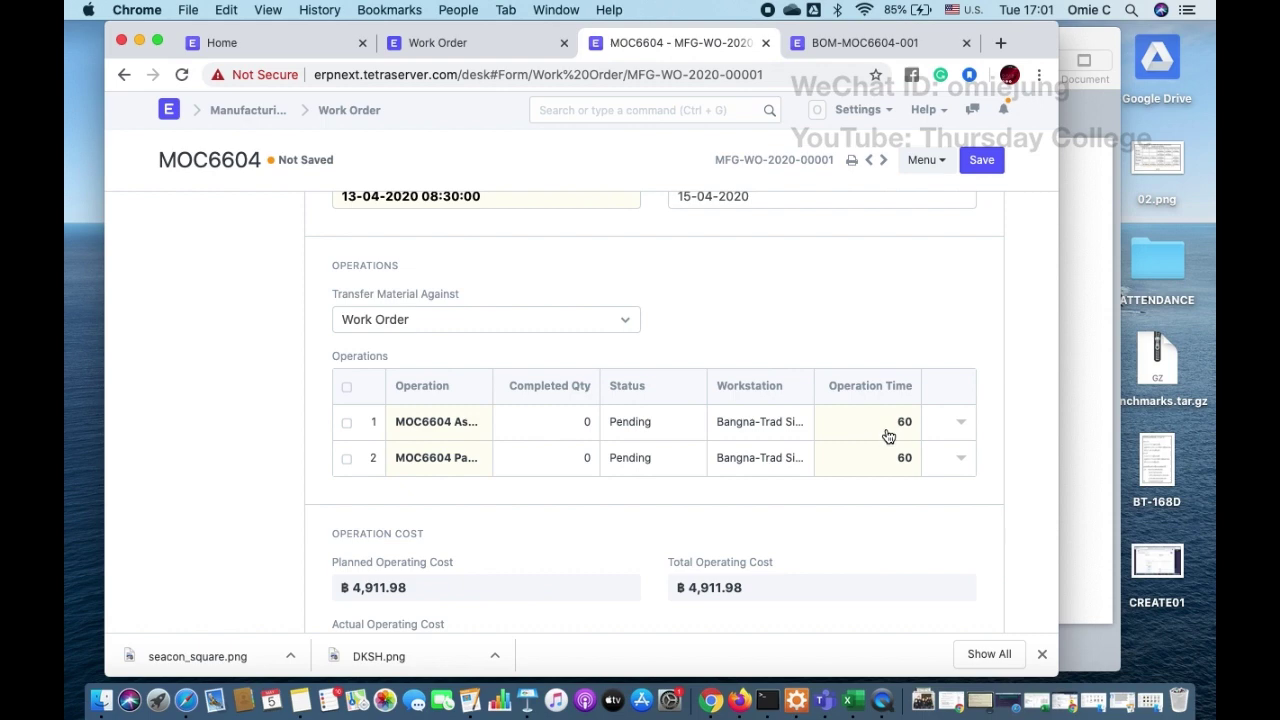
scroll(818, 316, "up", 2)
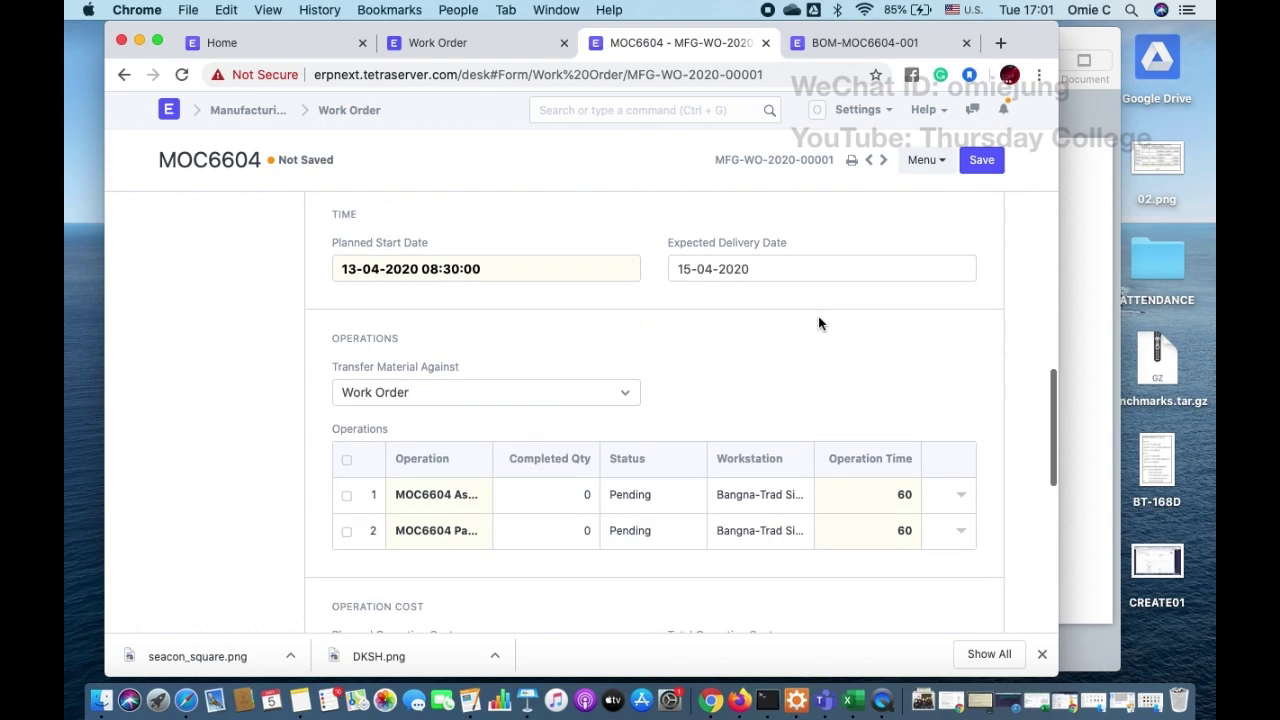
scroll(840, 420, "down", 1)
scroll(749, 334, "up", 10)
scroll(746, 337, "up", 3)
Save work order MFG-WO-2020-00001 as Draft, then glance at the Keynote slide and return
left_click(990, 166)
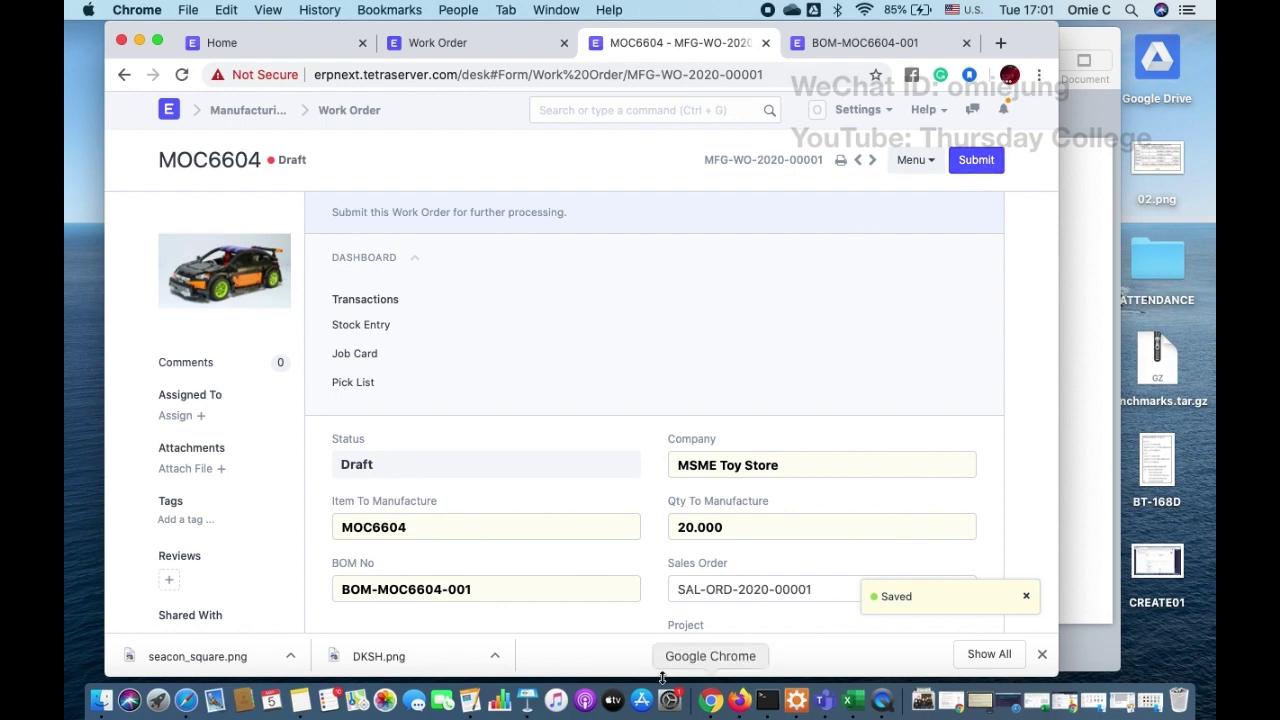
left_click(526, 705)
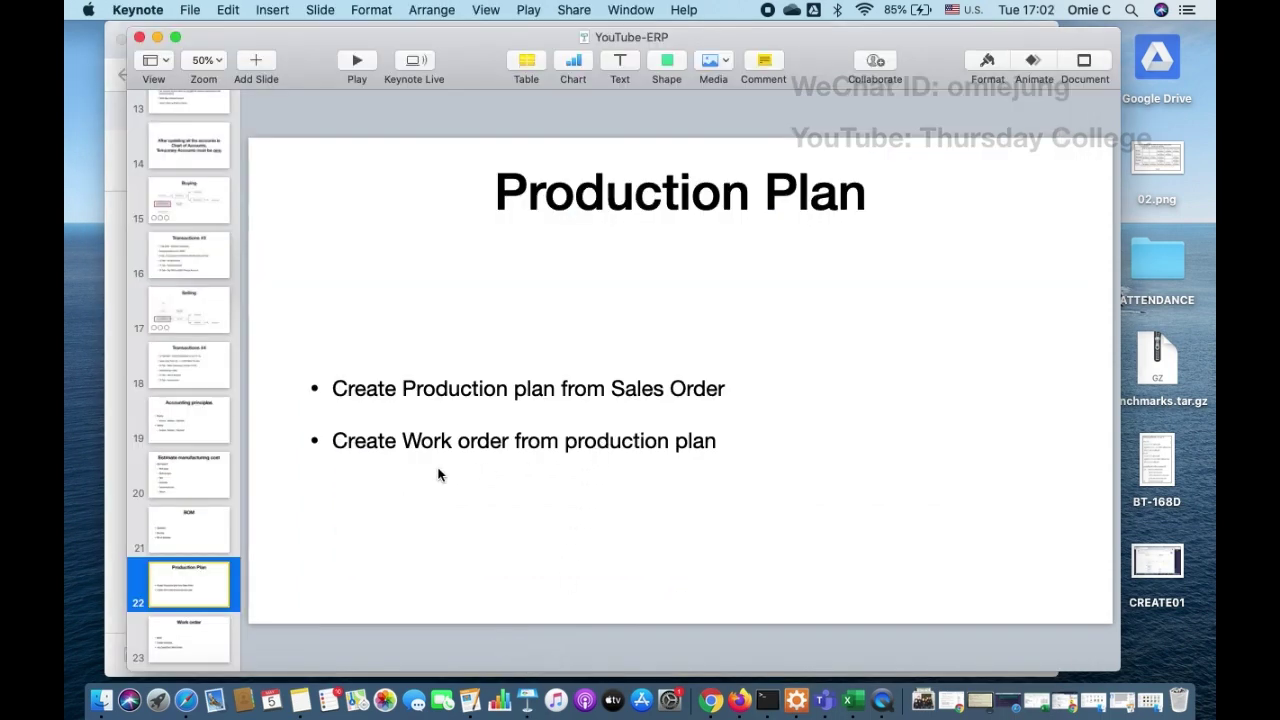
left_click(157, 37)
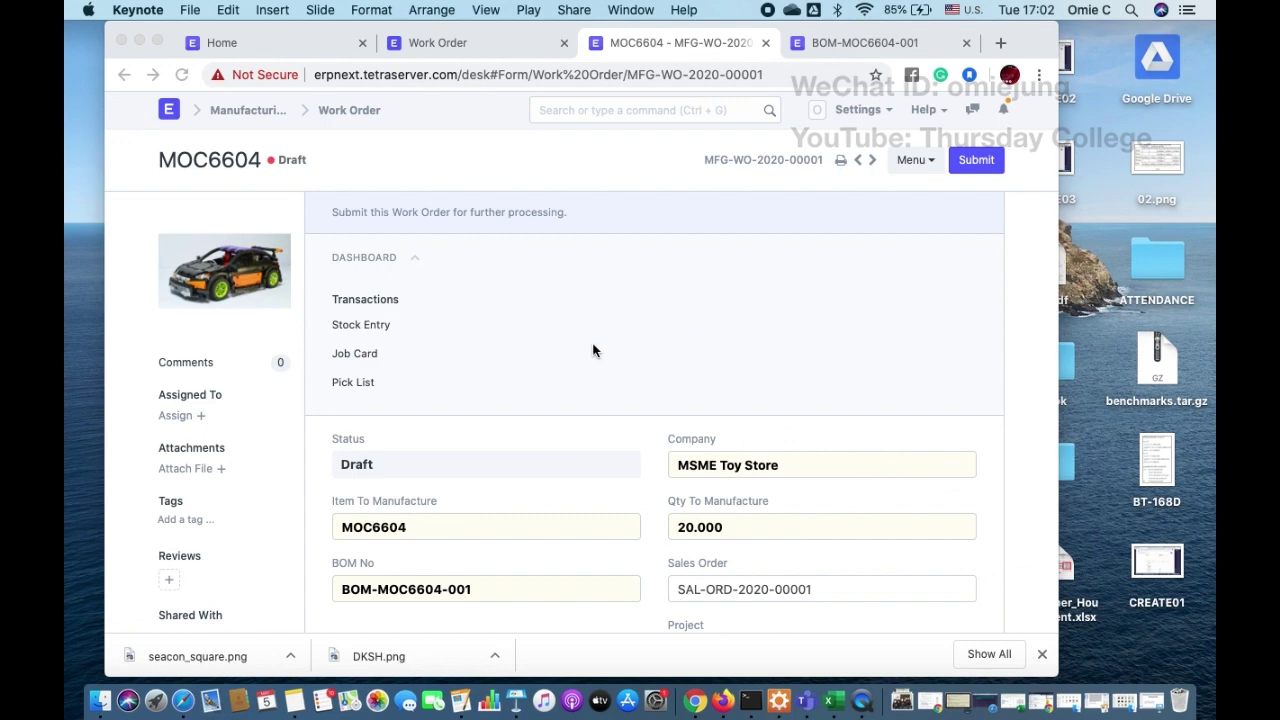